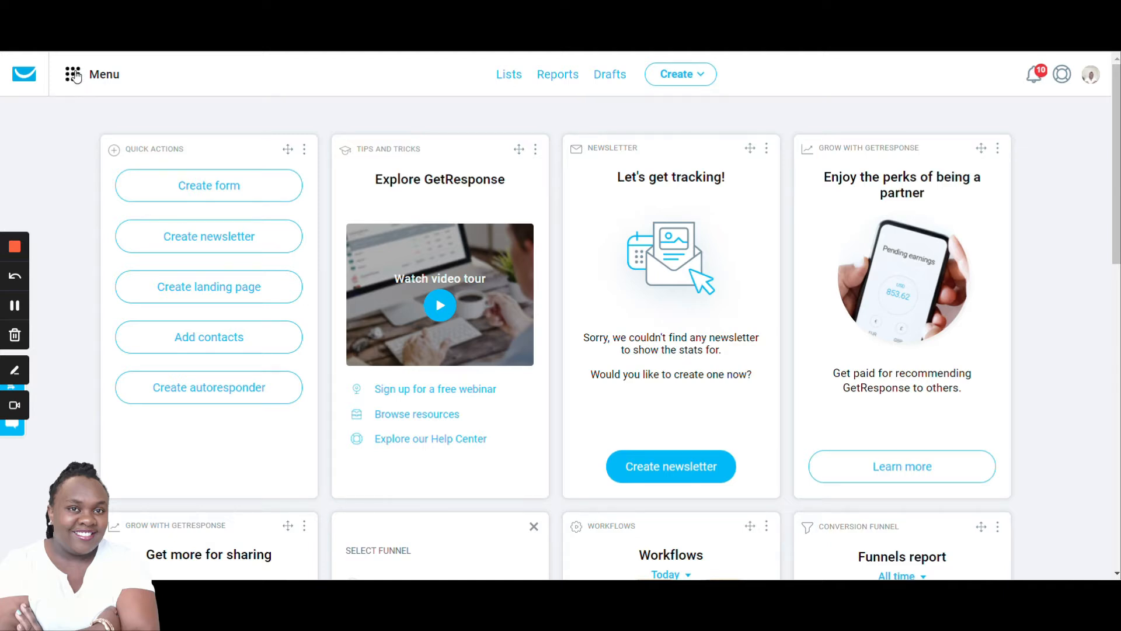
pyautogui.click(75, 77)
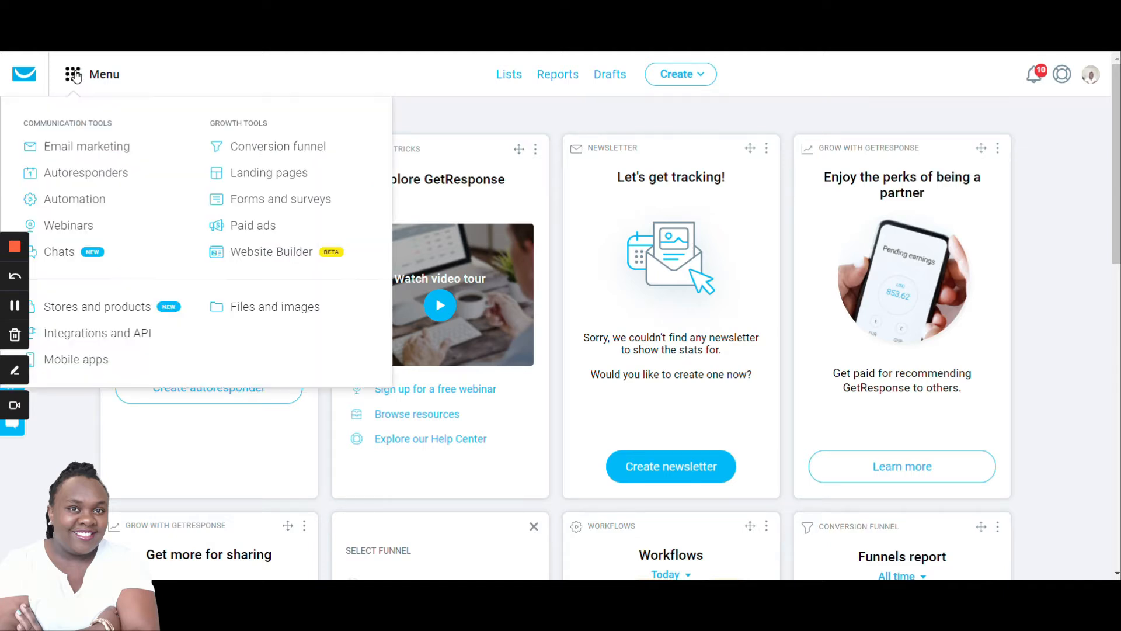
pyautogui.click(68, 227)
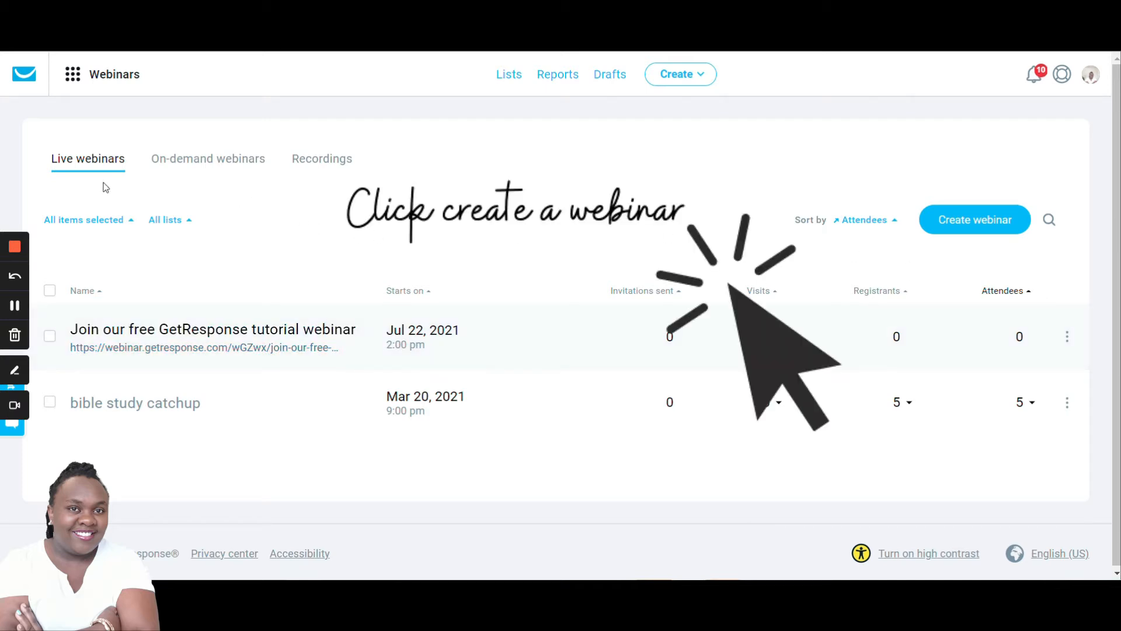
pyautogui.click(962, 225)
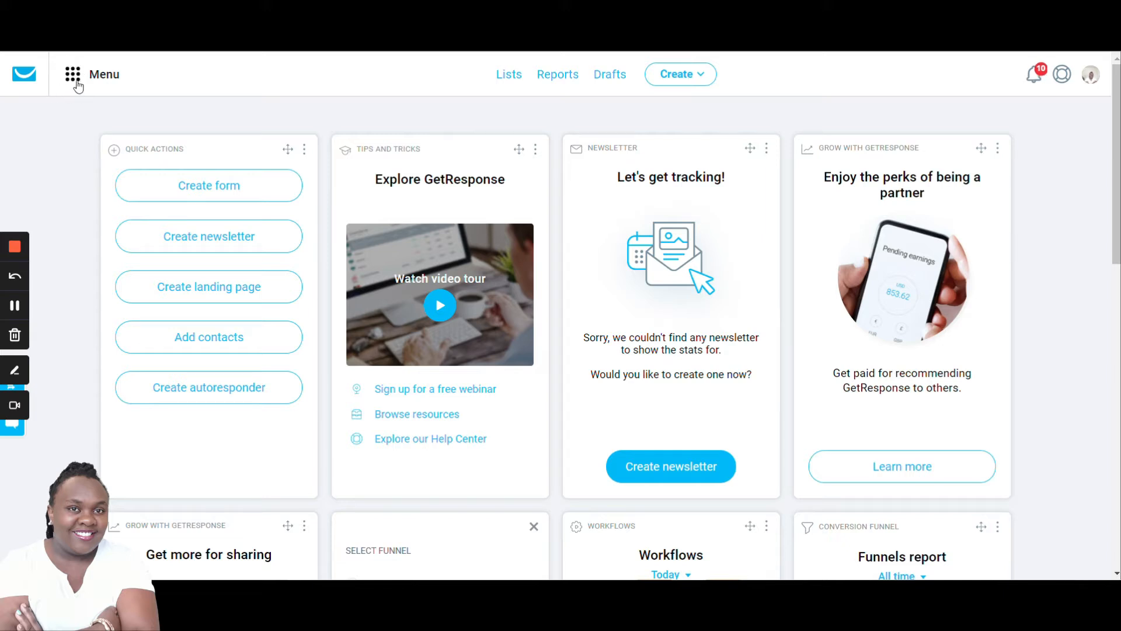
# - Open the Webinars section and look through its On-demand webinars and Recordings tabs before returning to Live webinars
pyautogui.click(73, 76)
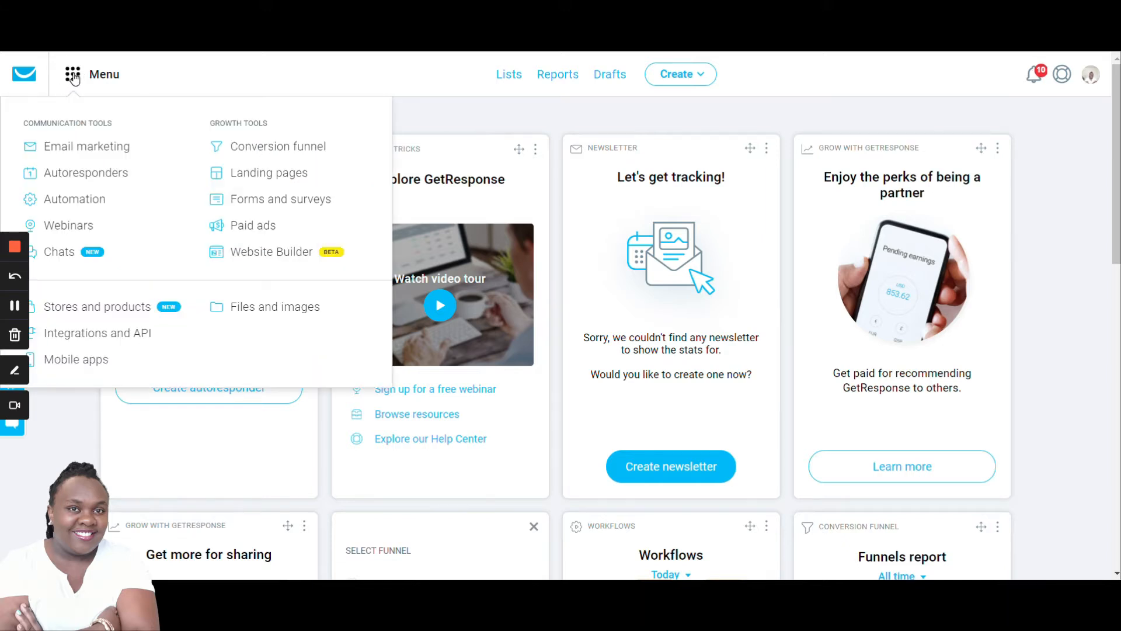
pyautogui.click(54, 226)
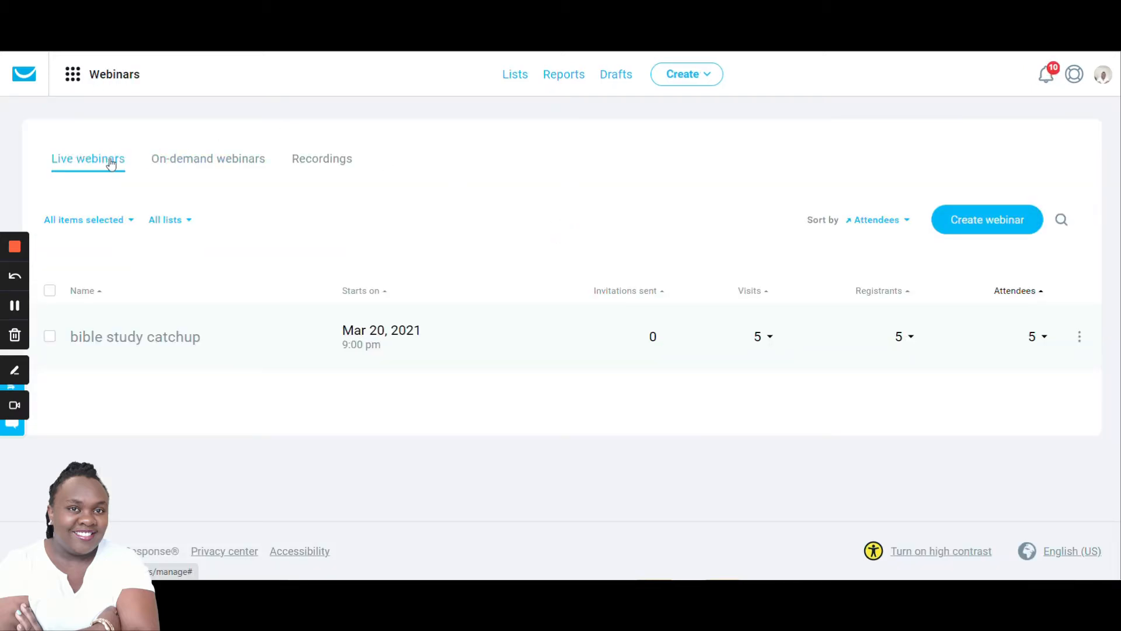
pyautogui.click(205, 158)
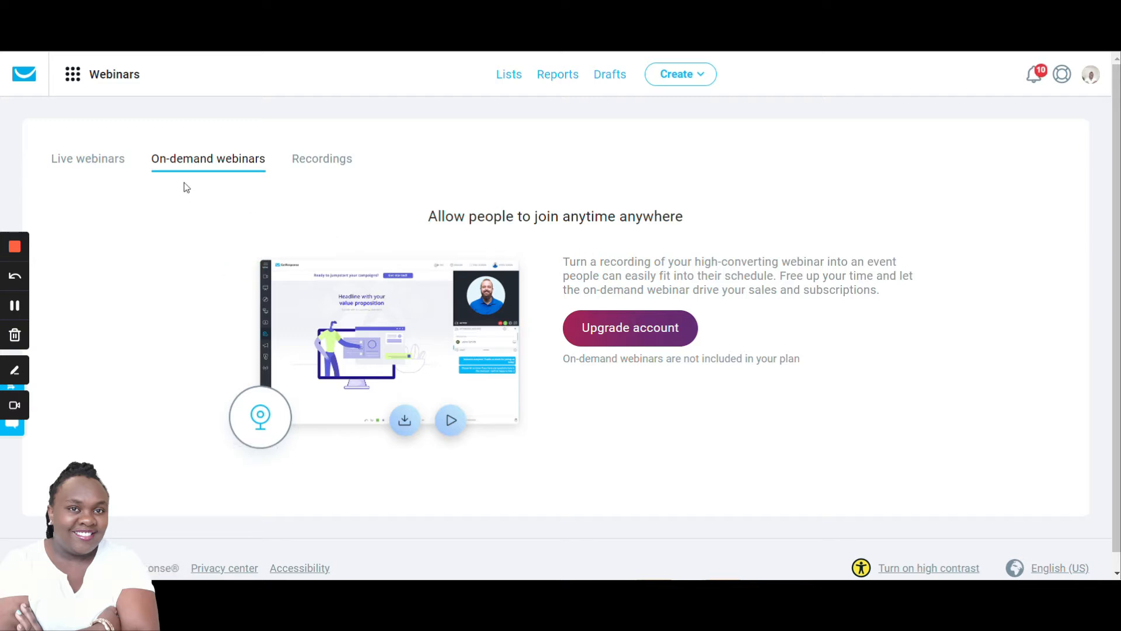
pyautogui.click(313, 160)
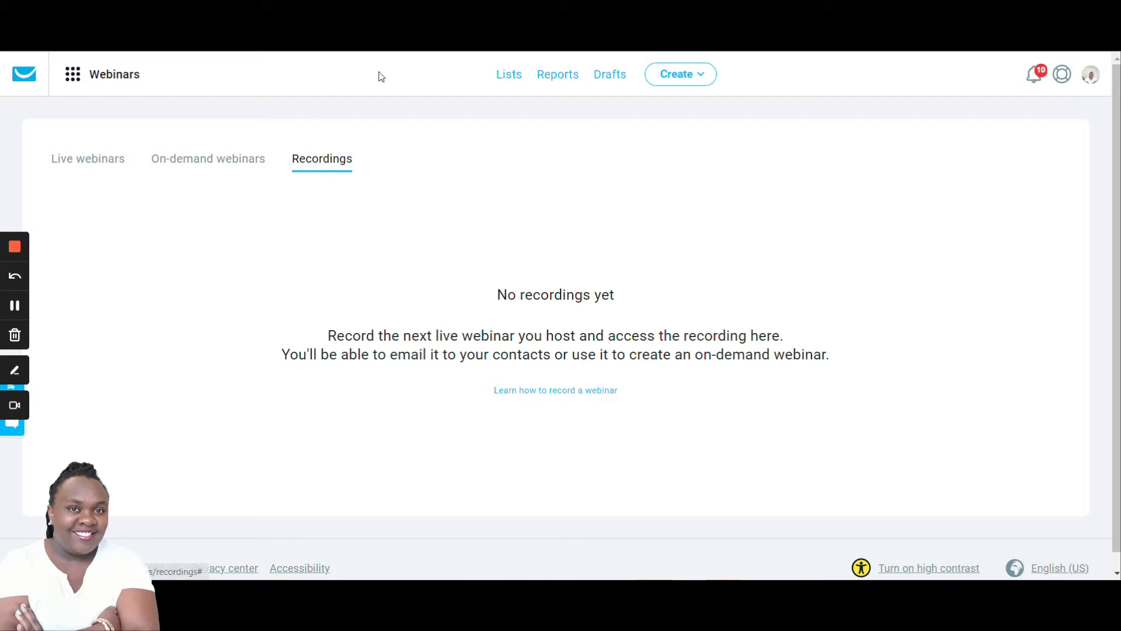
pyautogui.click(77, 165)
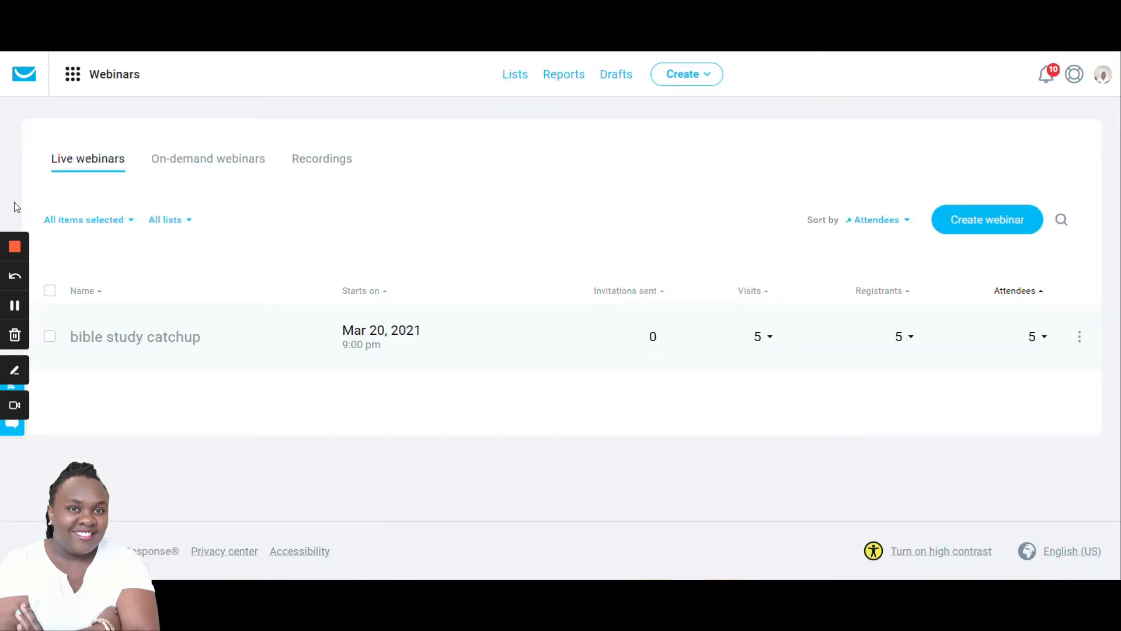
# - Start creating a new webinar titled Free GetResponse tutorial webinar
pyautogui.click(1004, 225)
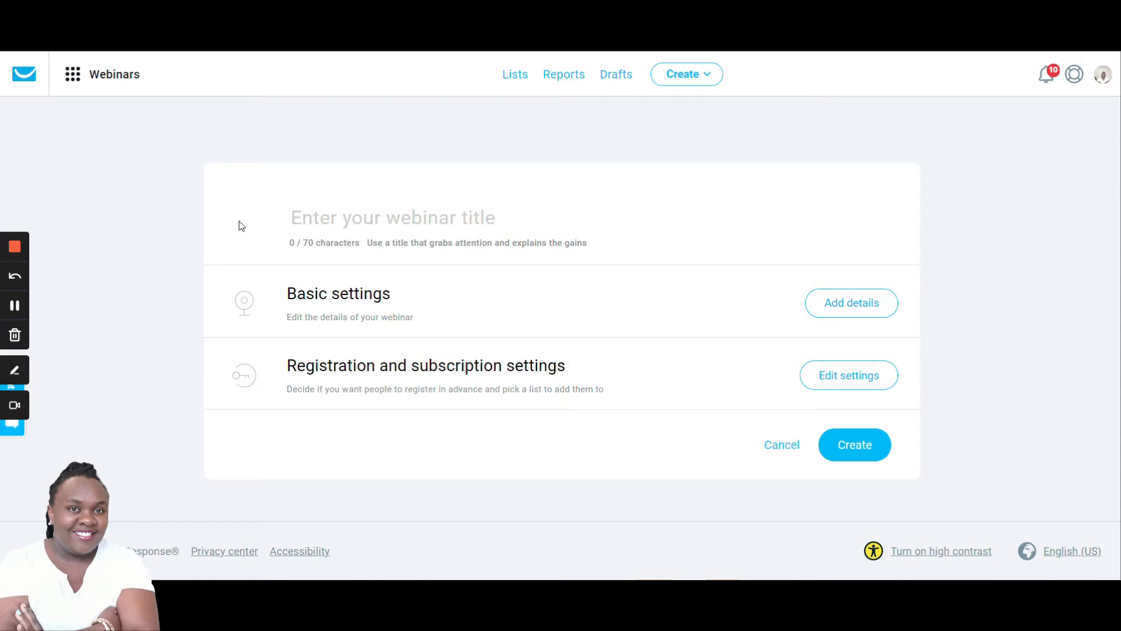
pyautogui.write('Fre')
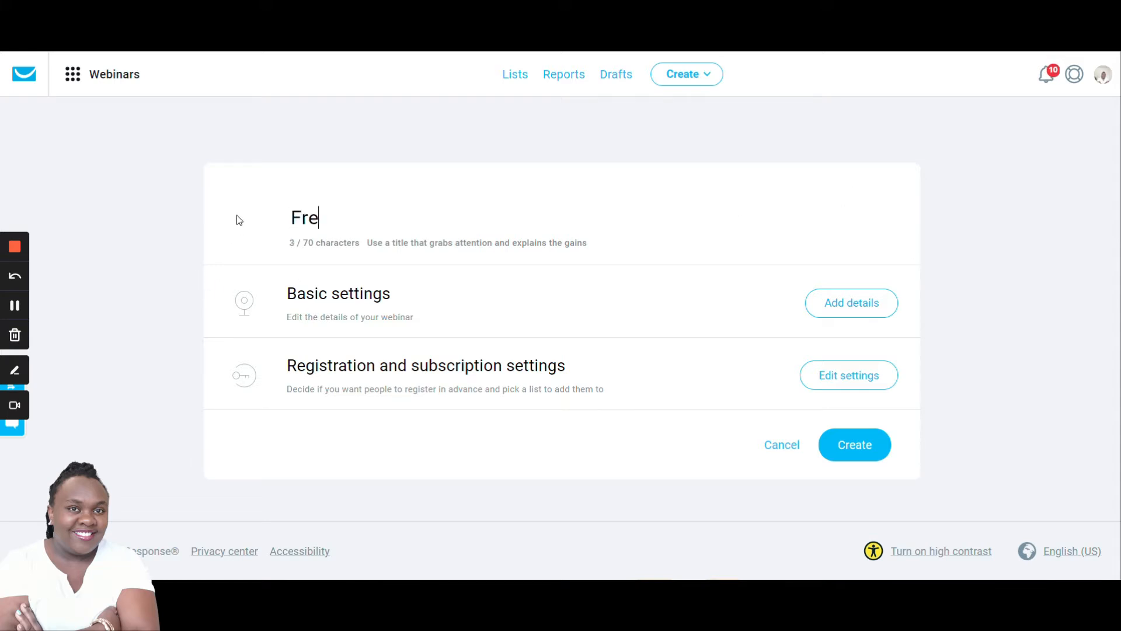
pyautogui.write('e GetRespon')
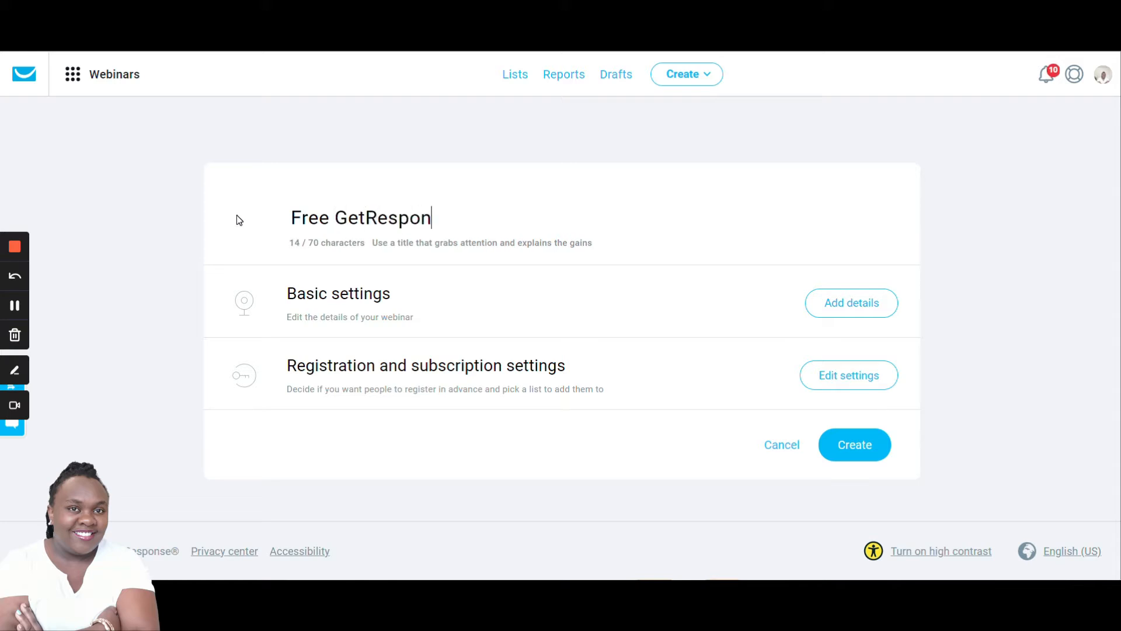
pyautogui.write('se t')
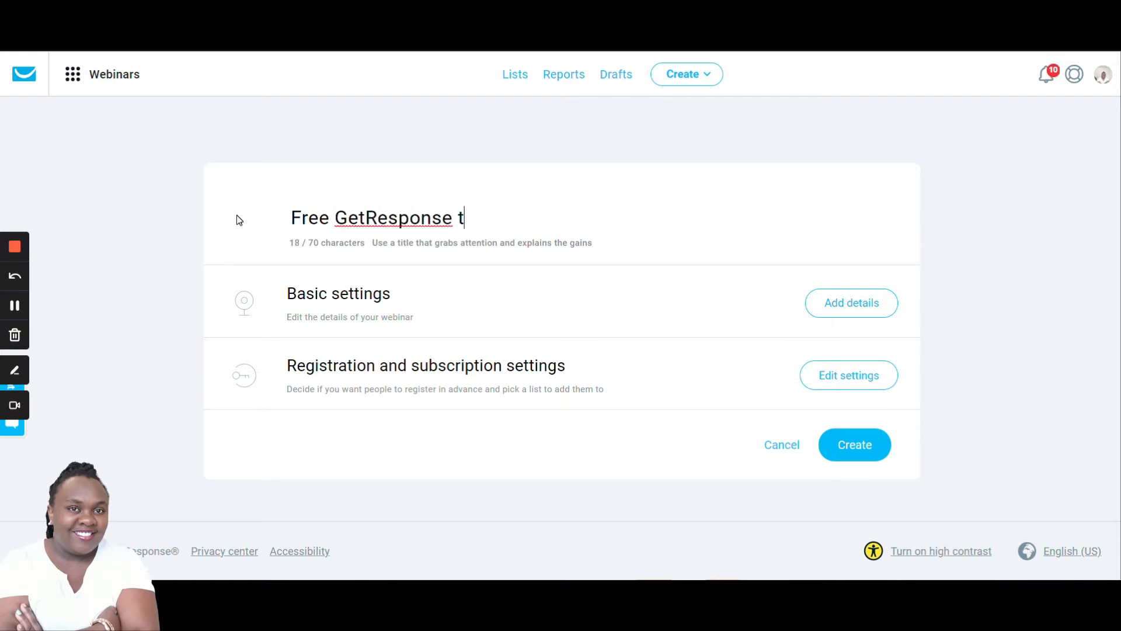
pyautogui.write('utorial webin')
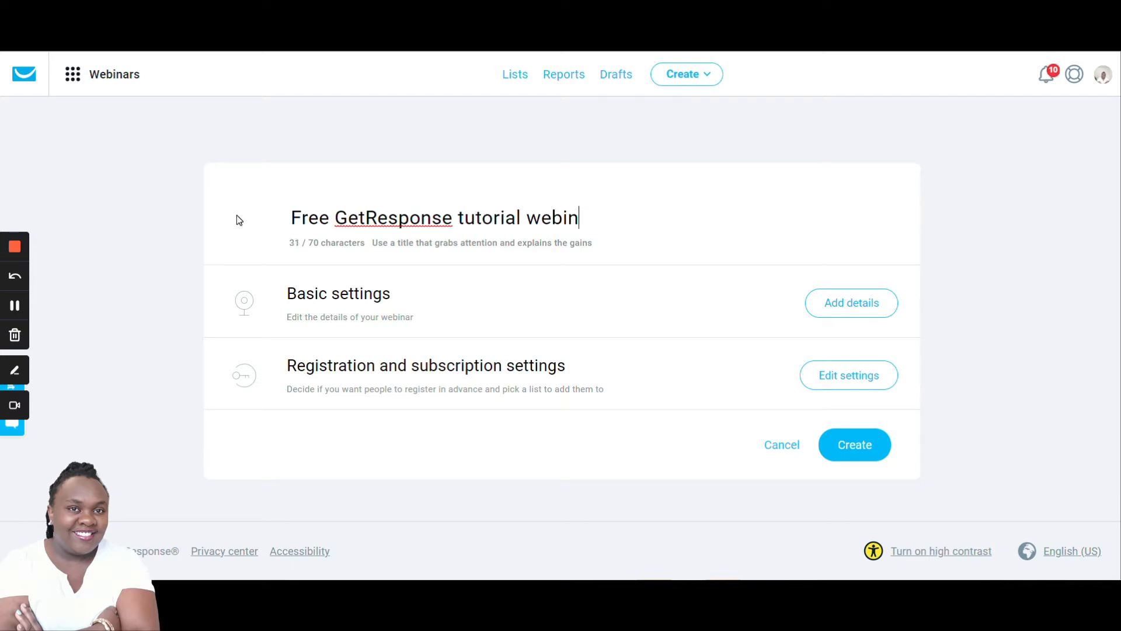
pyautogui.write('ar.')
# - Open the webinar's basic settings and set its date and time to Jul 23, 2021 3:00 PM
pyautogui.click(867, 310)
pyautogui.scroll(-3, 473, 305)
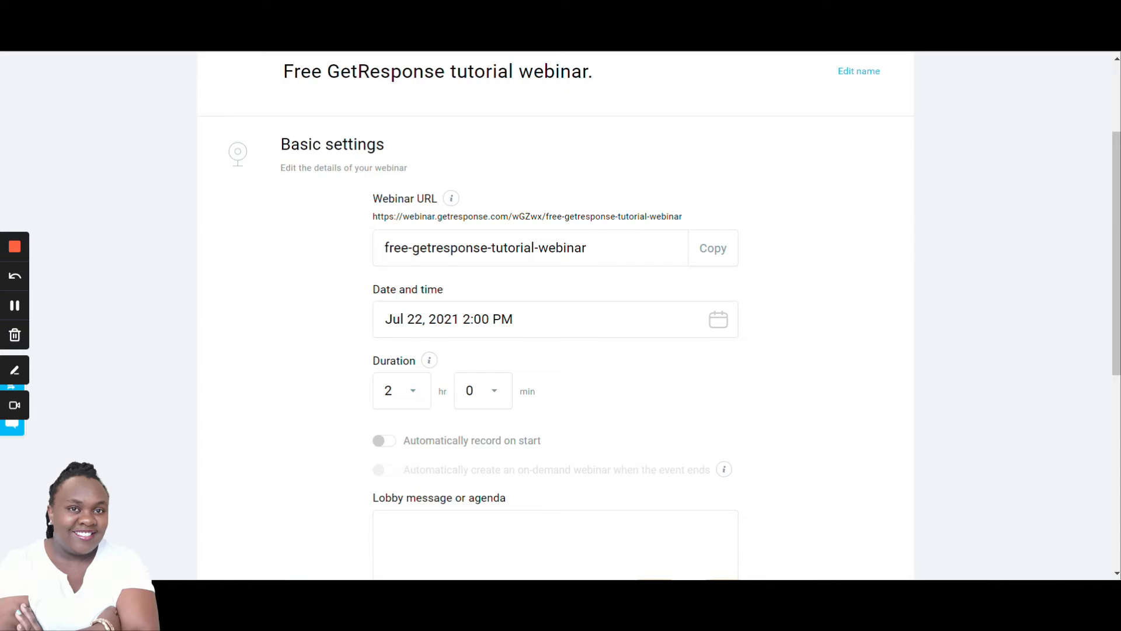
pyautogui.scroll(-1, 588, 275)
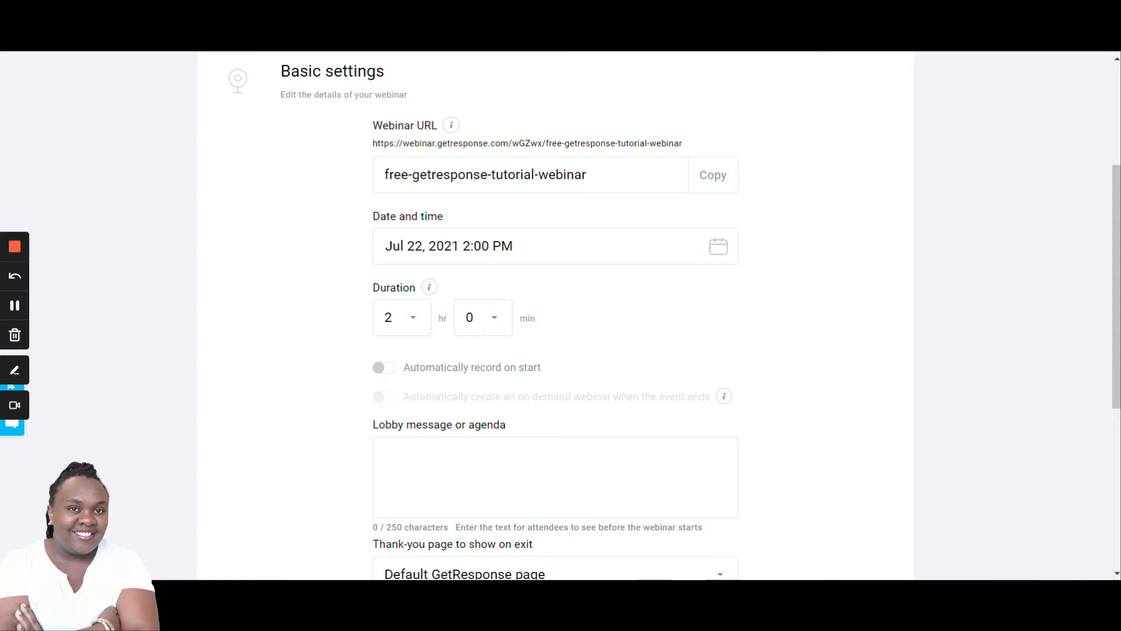
pyautogui.click(721, 249)
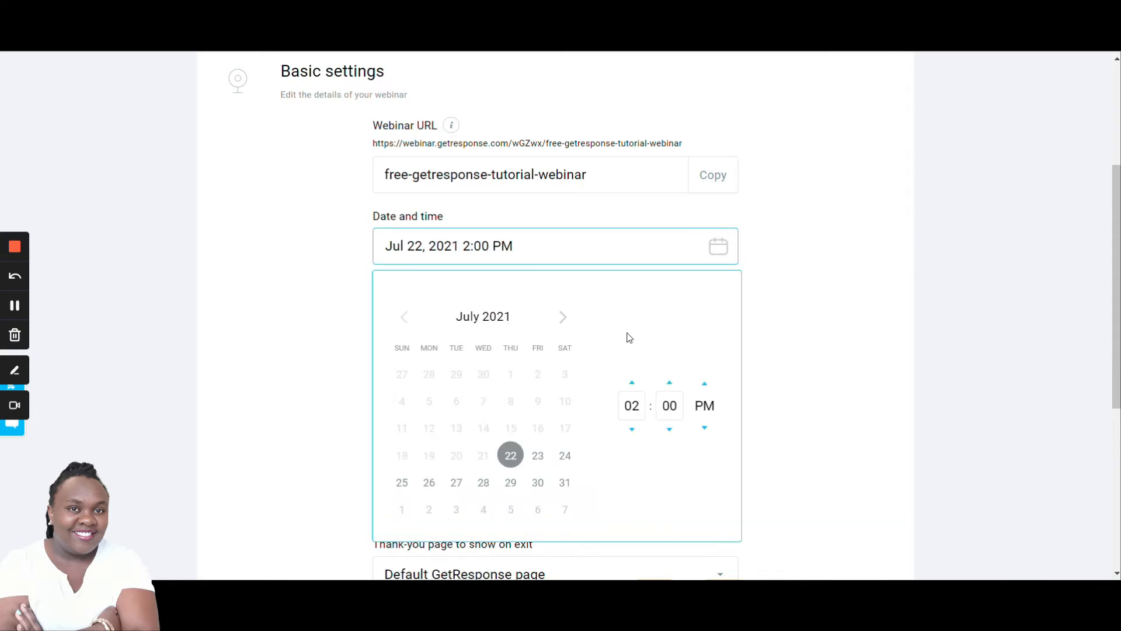
pyautogui.scroll(-1, 628, 337)
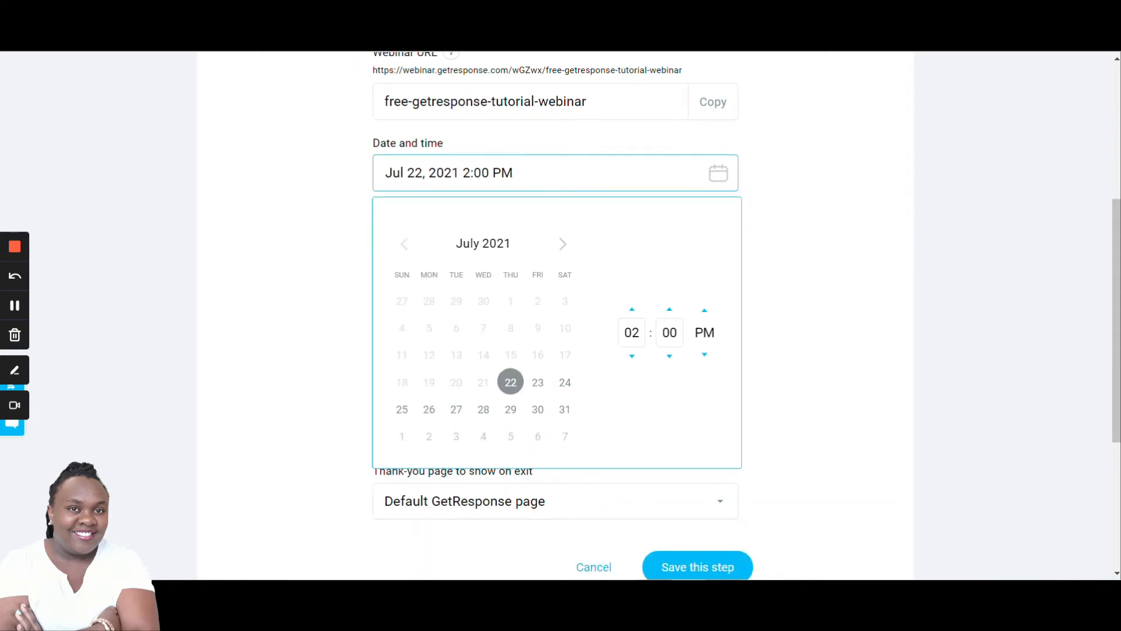
pyautogui.click(538, 383)
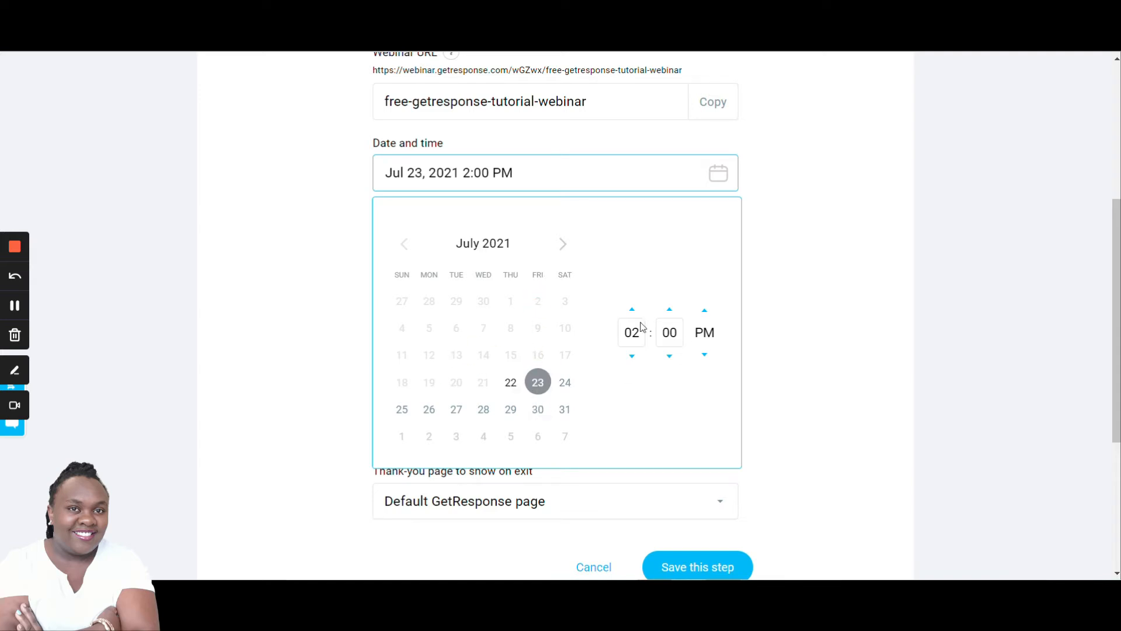
pyautogui.click(632, 357)
pyautogui.click(807, 369)
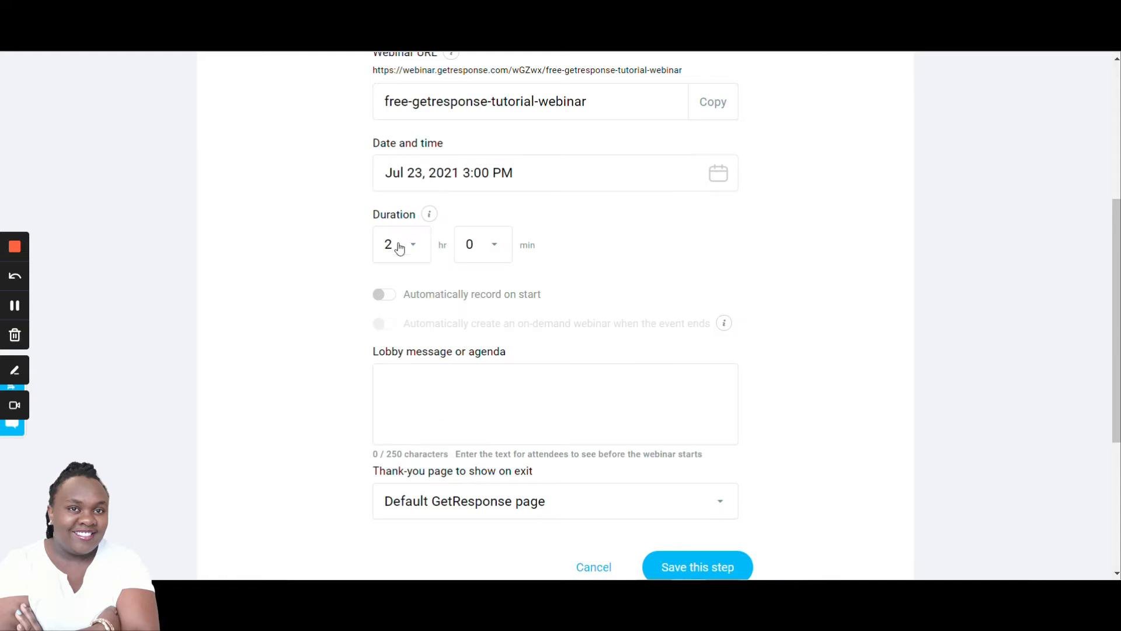
# - Set the webinar duration to 1 hour and turn on automatic recording on start
pyautogui.click(416, 250)
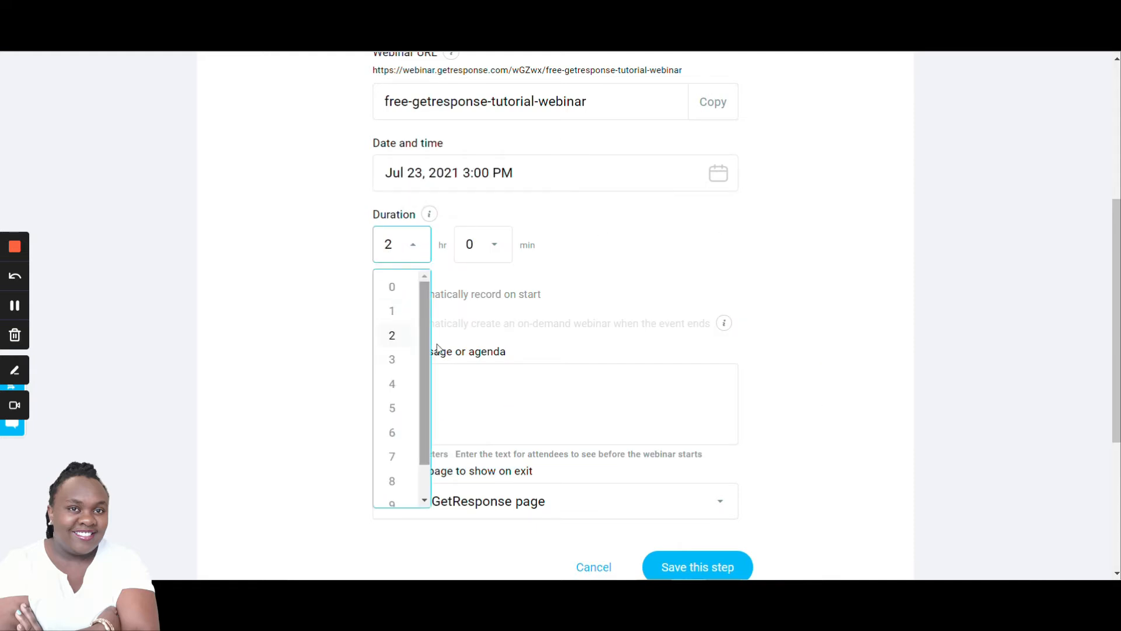
pyautogui.click(390, 314)
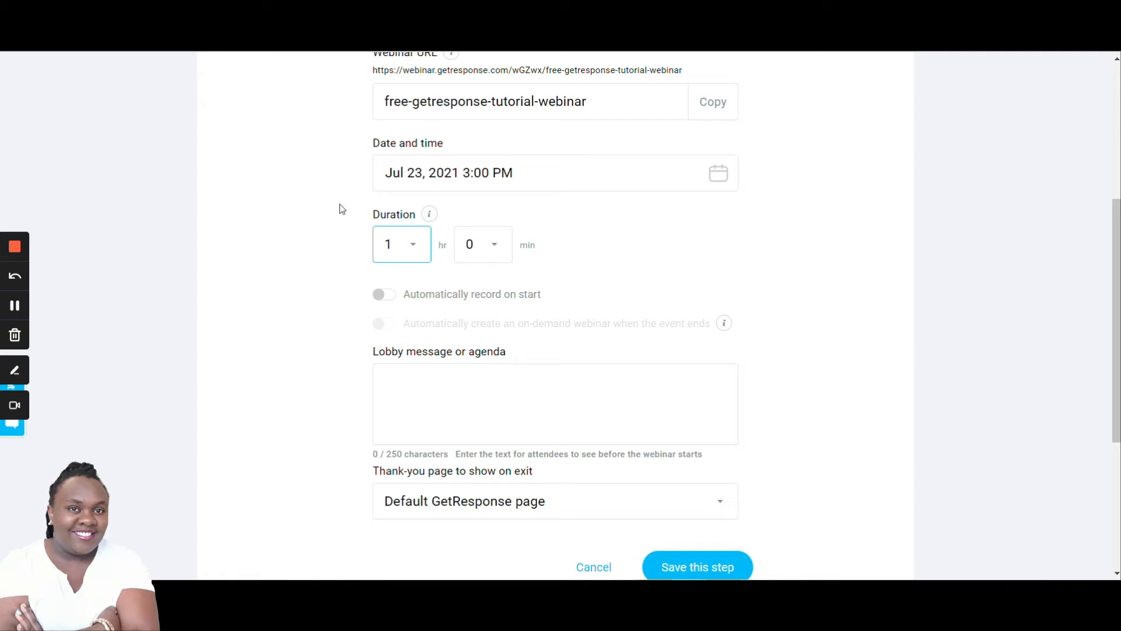
pyautogui.click(381, 295)
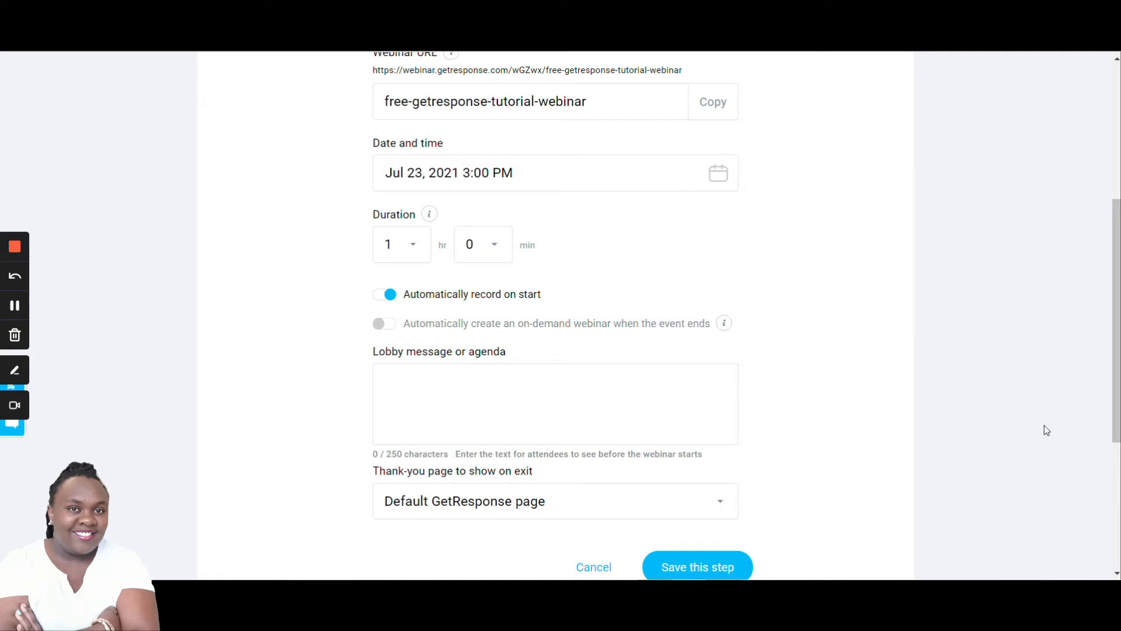
# - Enter the lobby message "learn more about Getresponse features and solutions."
pyautogui.click(712, 418)
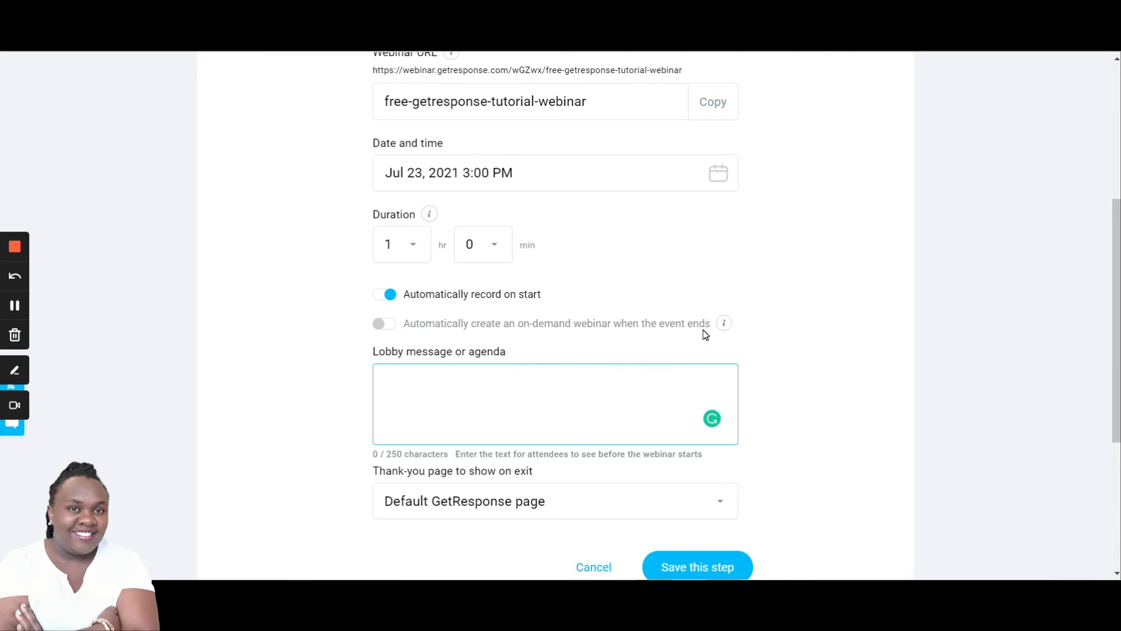
pyautogui.write('learn more')
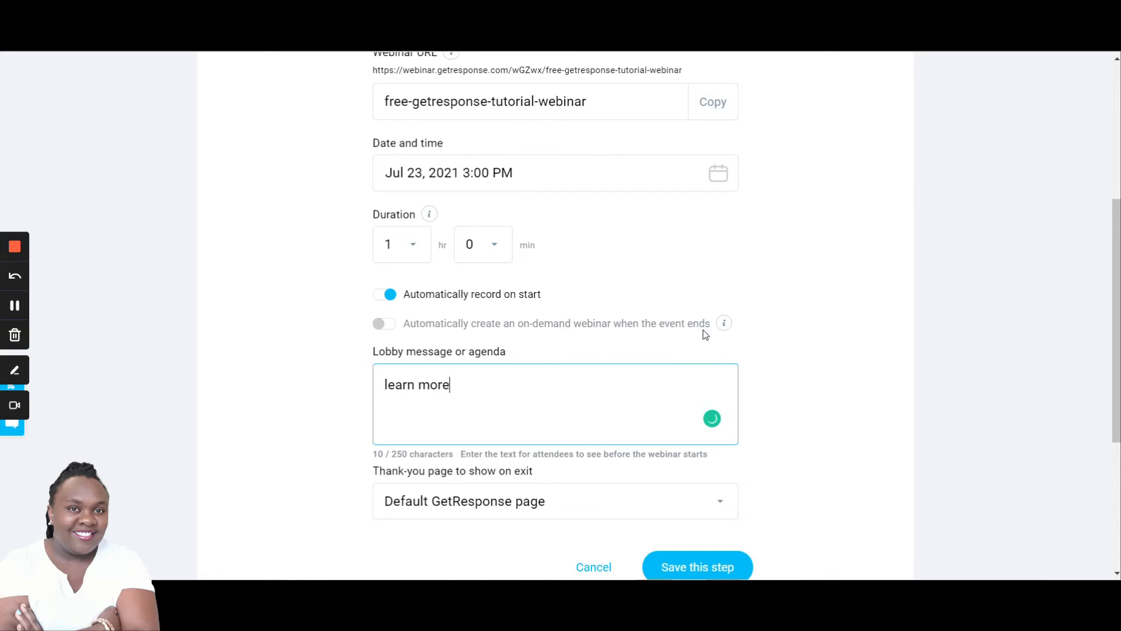
pyautogui.write(' about Getrespons')
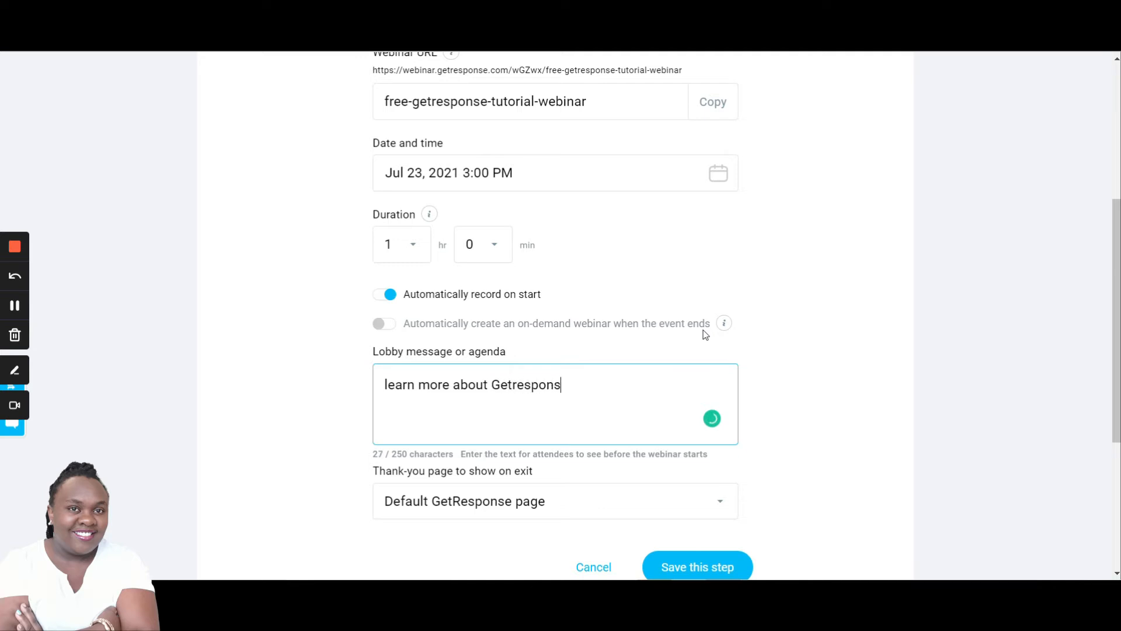
pyautogui.write('e fear')
pyautogui.write('ures and')
pyautogui.write(' s')
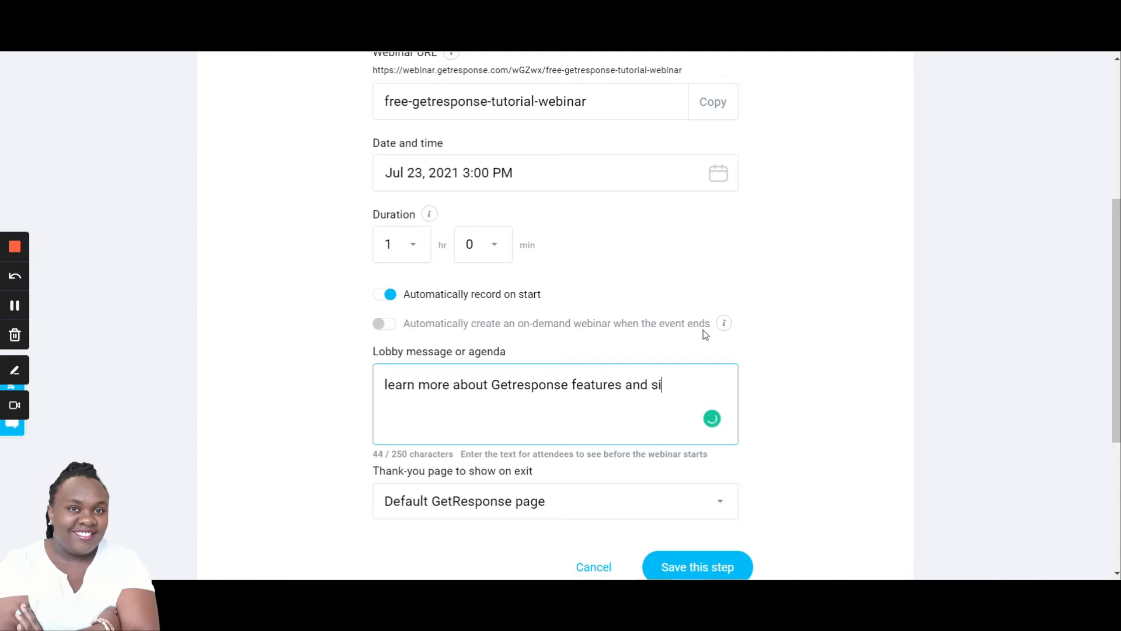
pyautogui.write('olutions.')
# - Keep the Default GetResponse page as the exit thank-you page and save the basic settings
pyautogui.scroll(-3, 484, 435)
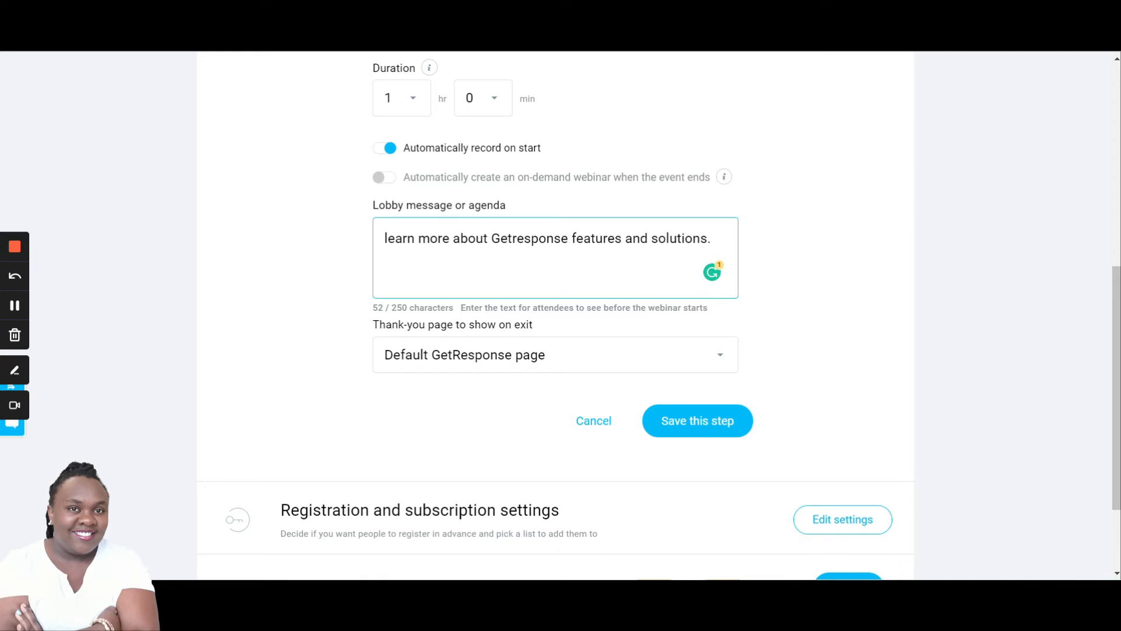
pyautogui.scroll(-1, 350, 292)
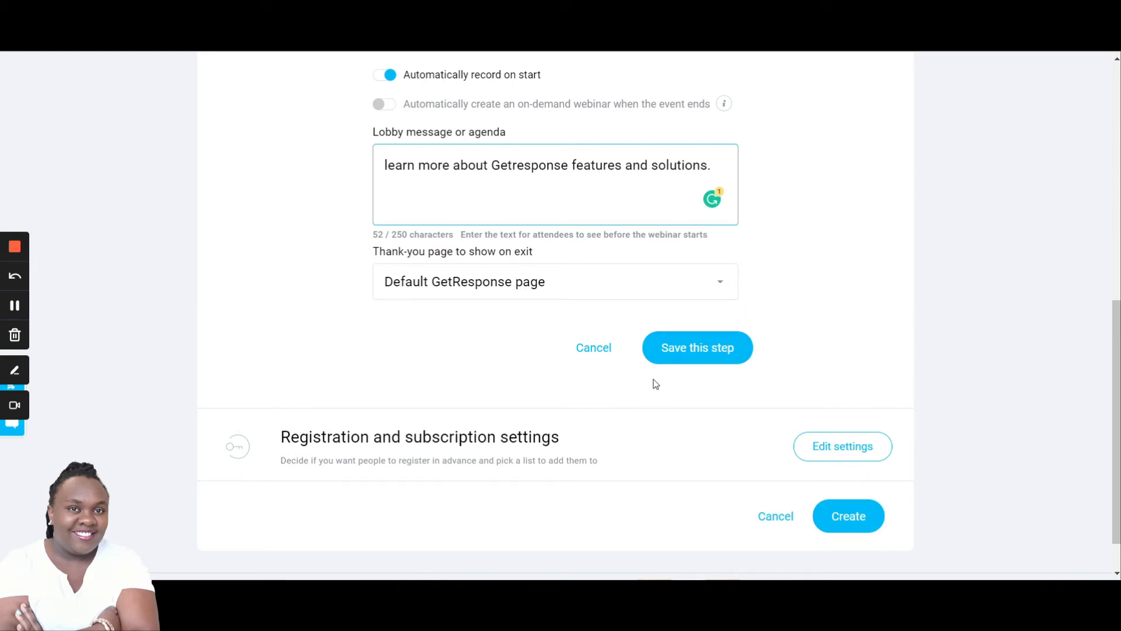
pyautogui.click(722, 288)
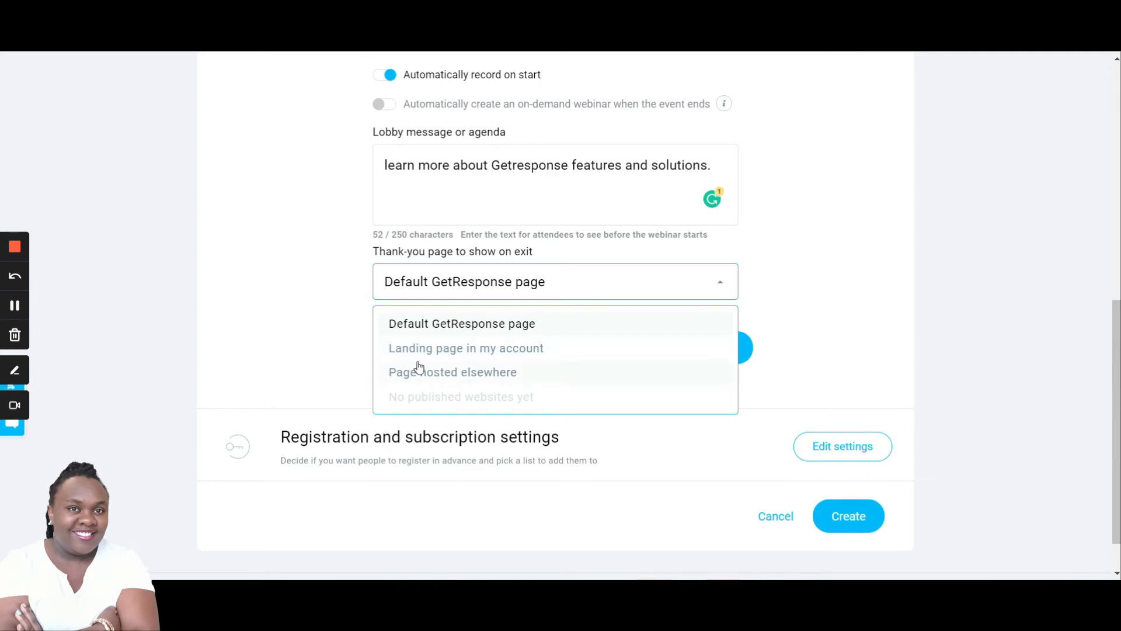
pyautogui.click(282, 348)
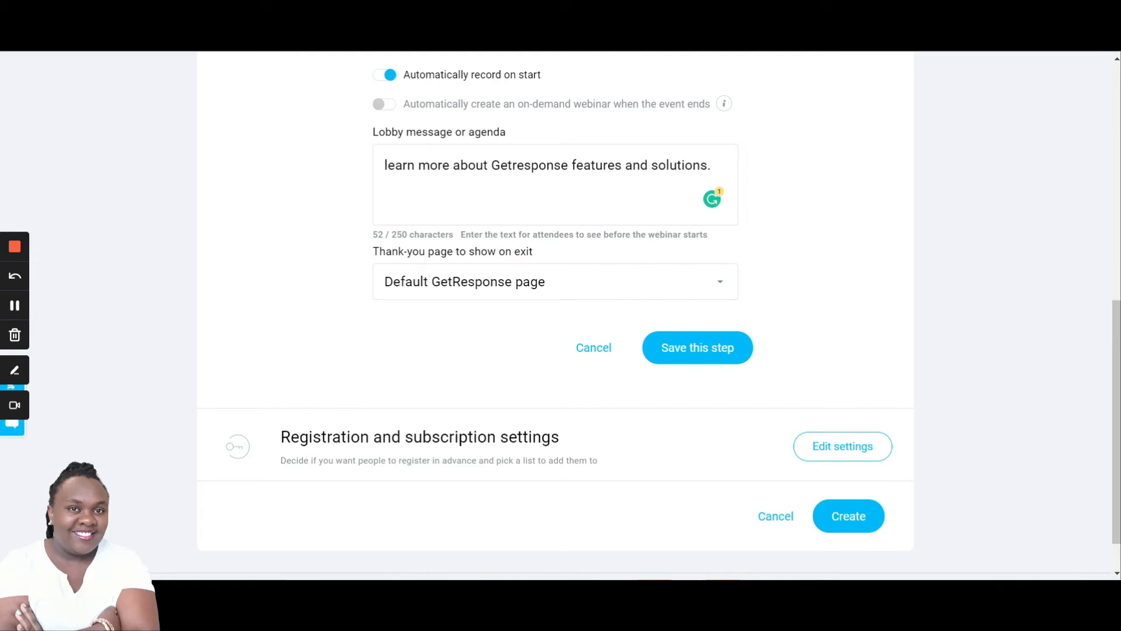
pyautogui.scroll(6, 520, 198)
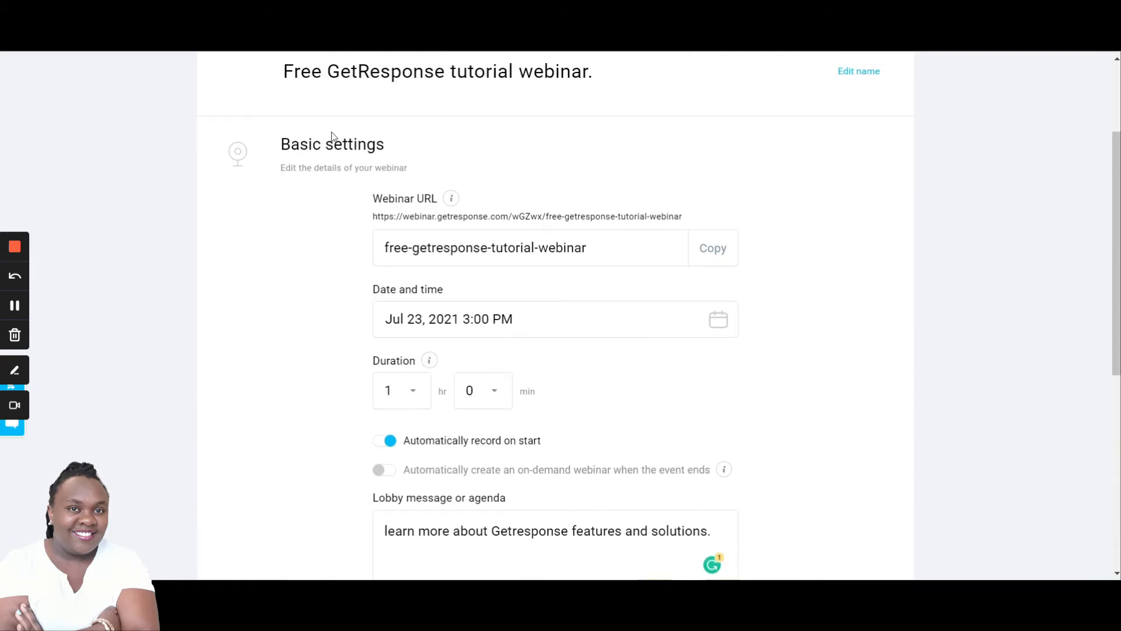
pyautogui.scroll(-5, 572, 233)
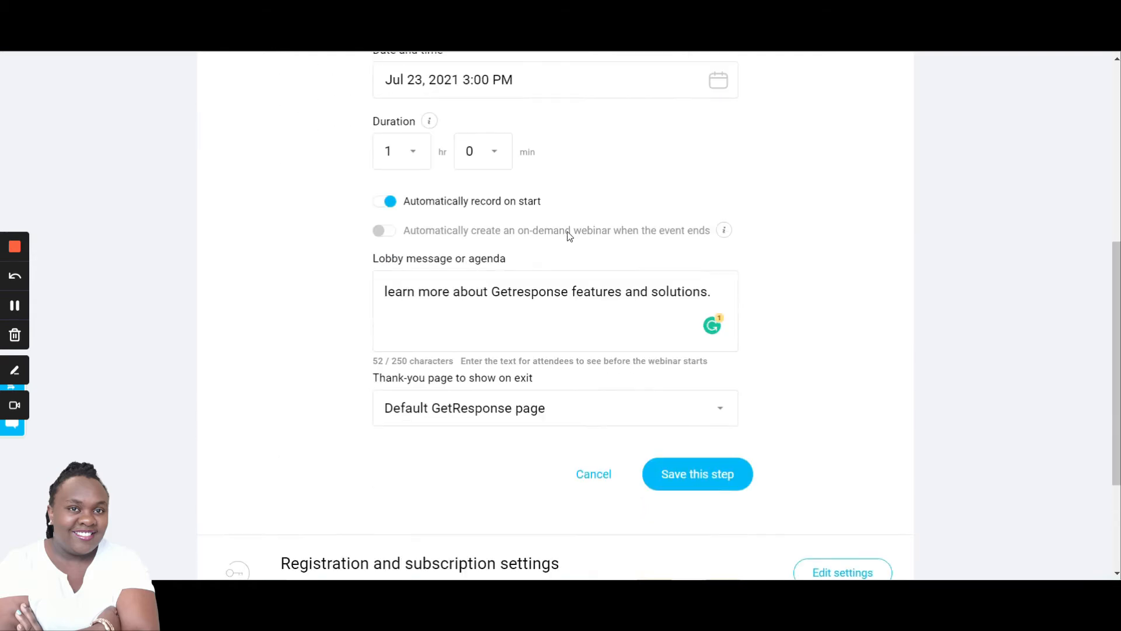
pyautogui.scroll(-1, 576, 266)
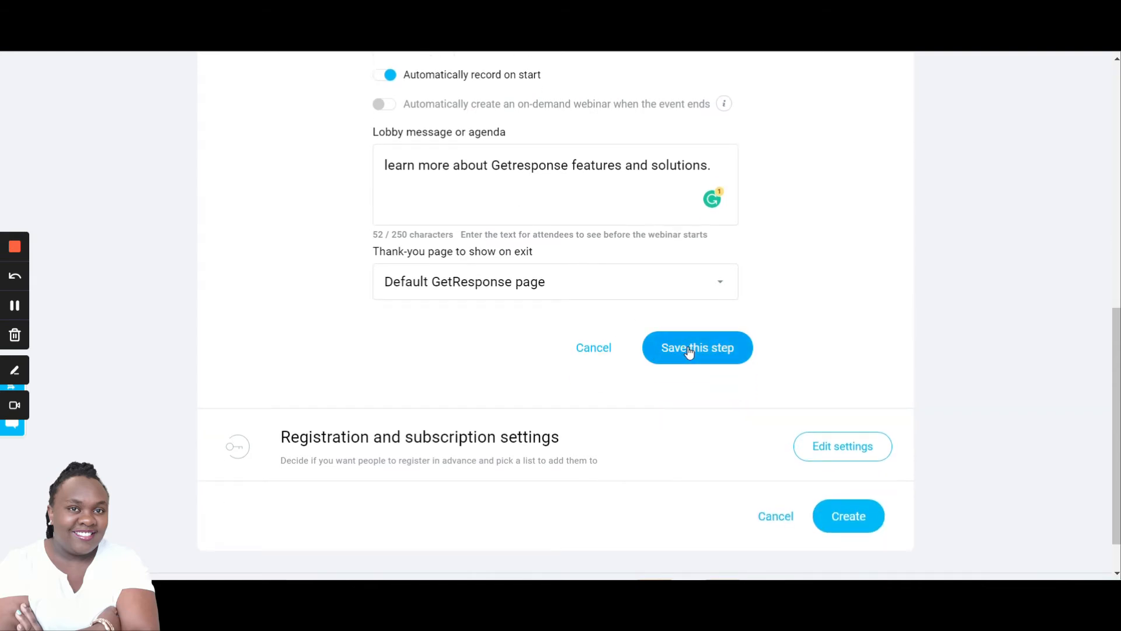
pyautogui.click(689, 350)
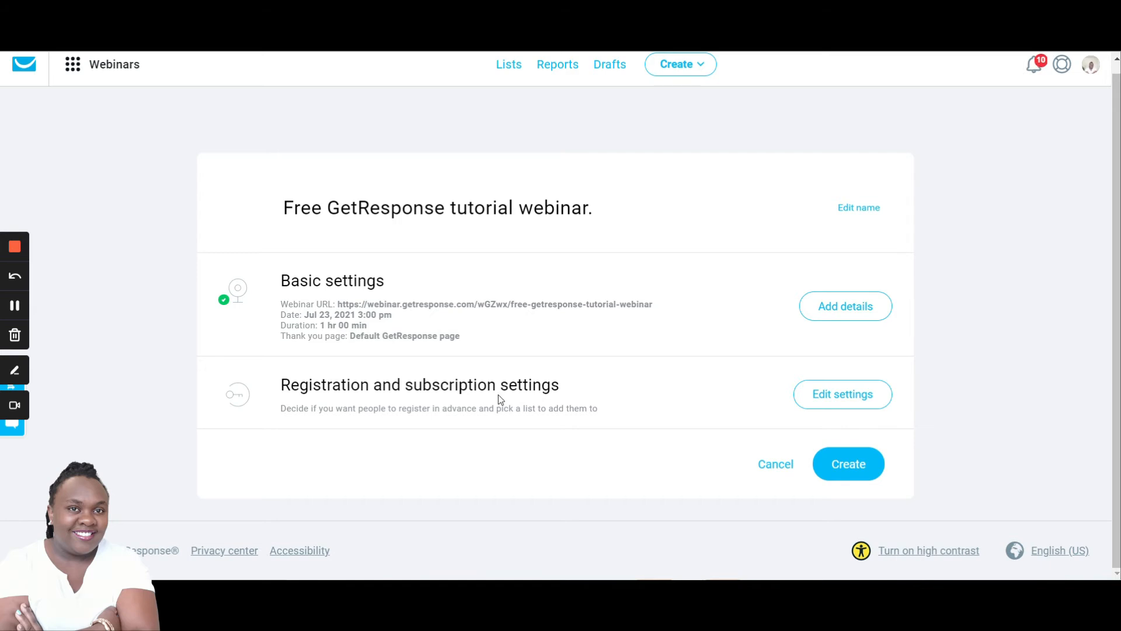
# - Open the registration and subscription settings and review the "From" address options for reminders
pyautogui.click(833, 394)
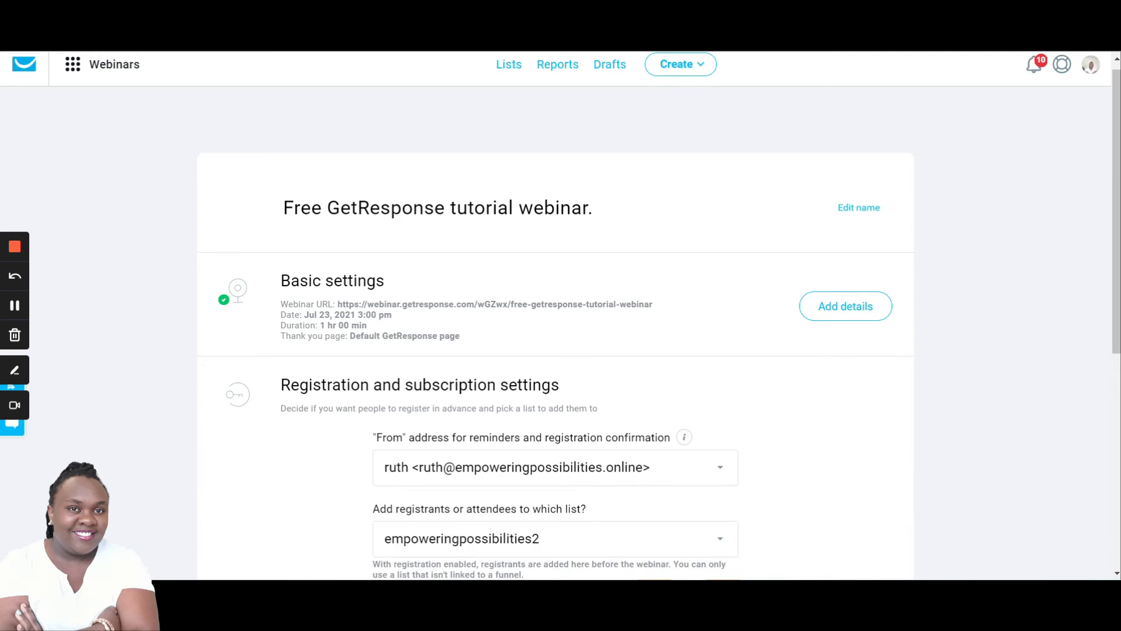
pyautogui.scroll(-3, 76, 328)
pyautogui.scroll(-3, 823, 247)
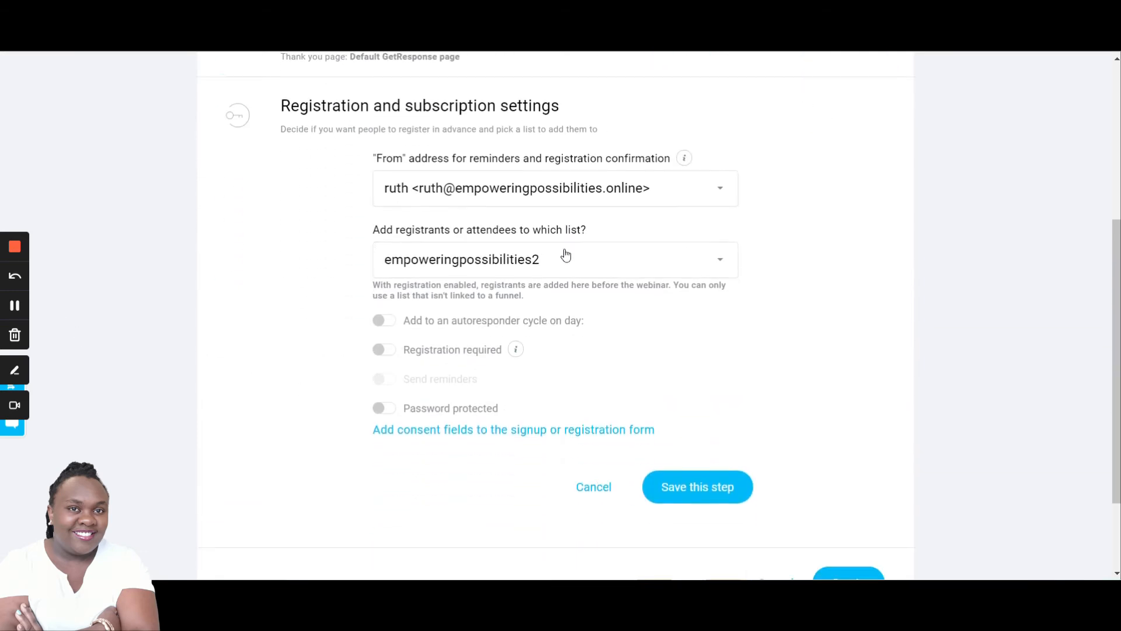
pyautogui.scroll(-2, 803, 297)
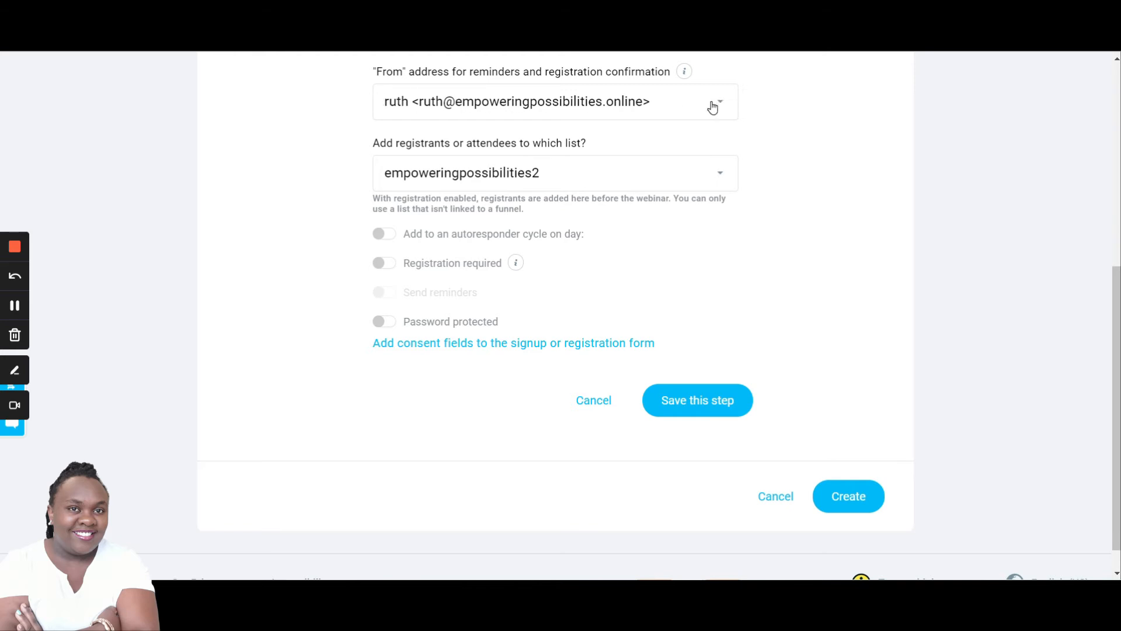
pyautogui.scroll(2, 714, 105)
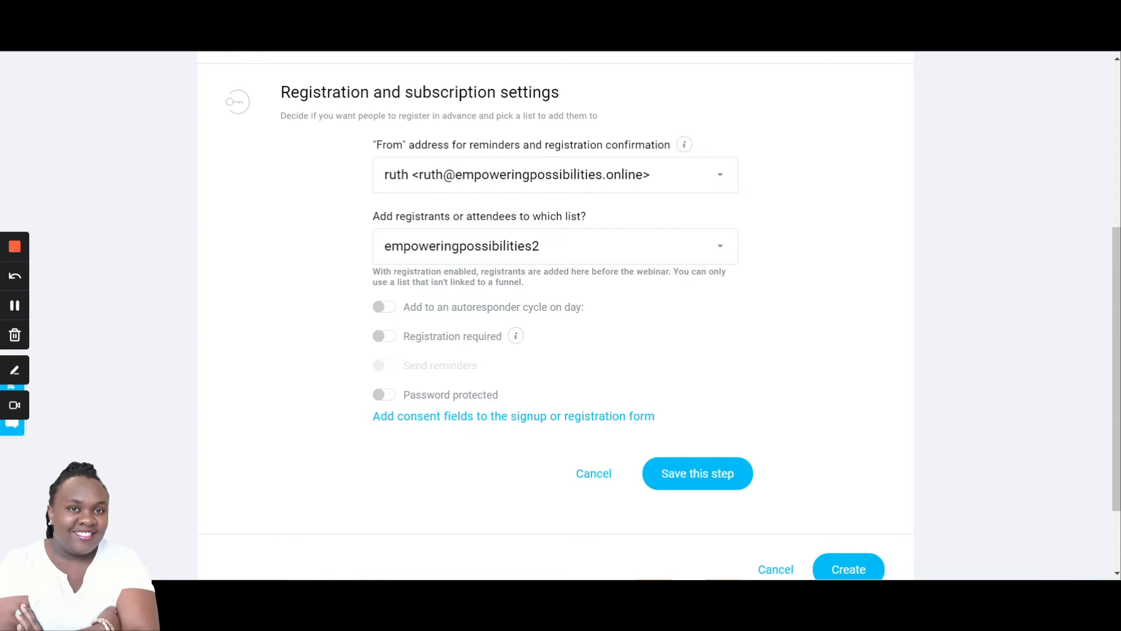
pyautogui.scroll(-1, 838, 152)
pyautogui.scroll(1, 743, 156)
pyautogui.click(722, 177)
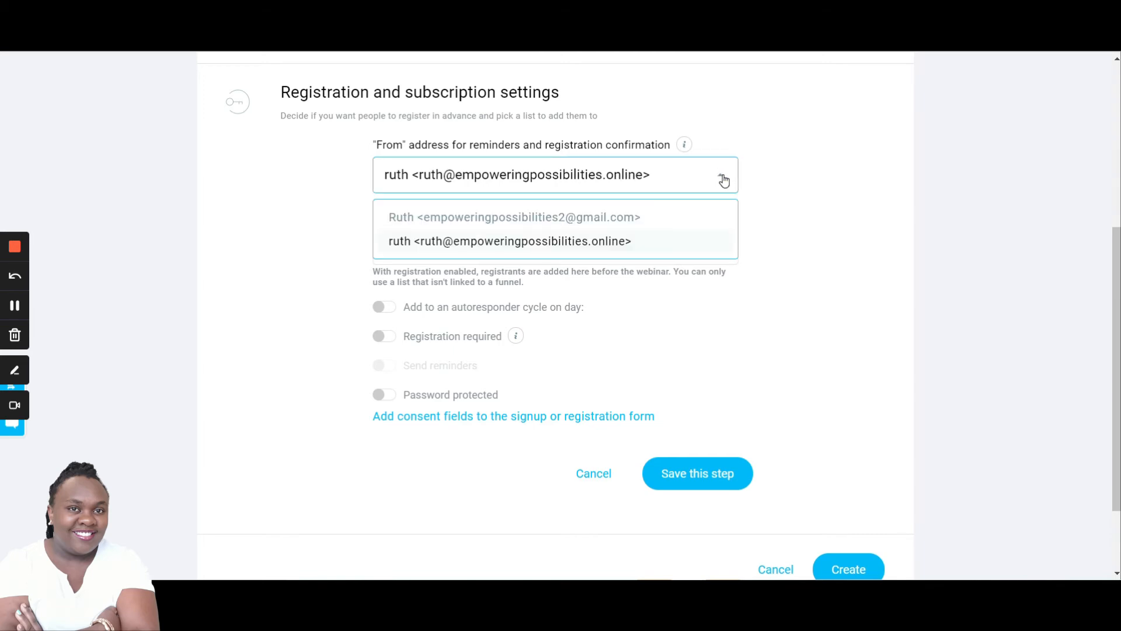
pyautogui.click(775, 163)
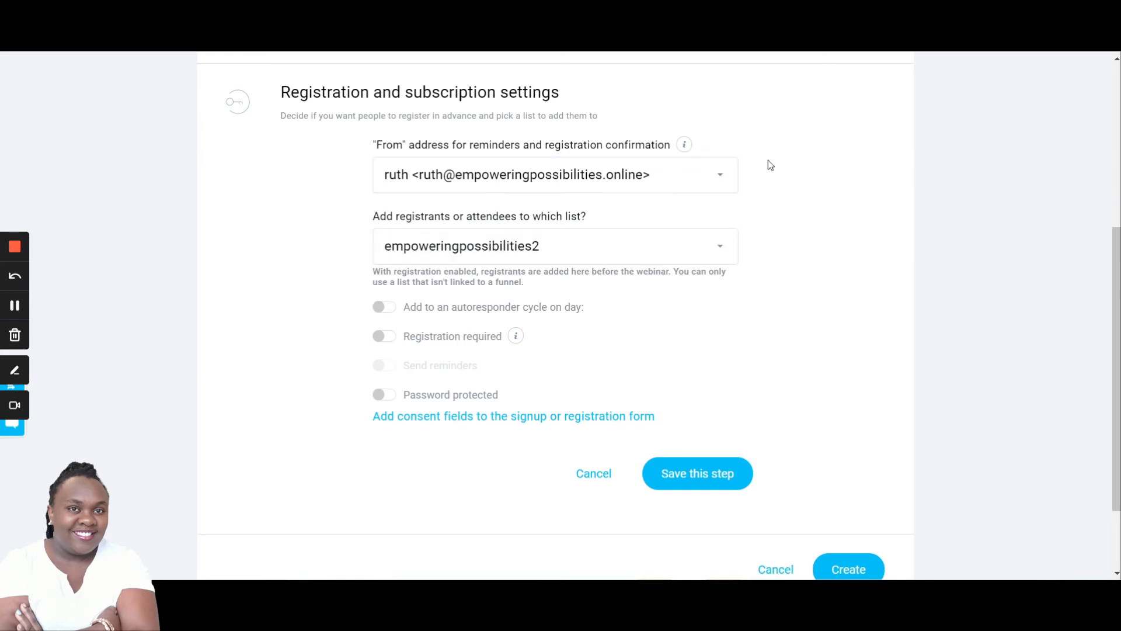
pyautogui.click(725, 177)
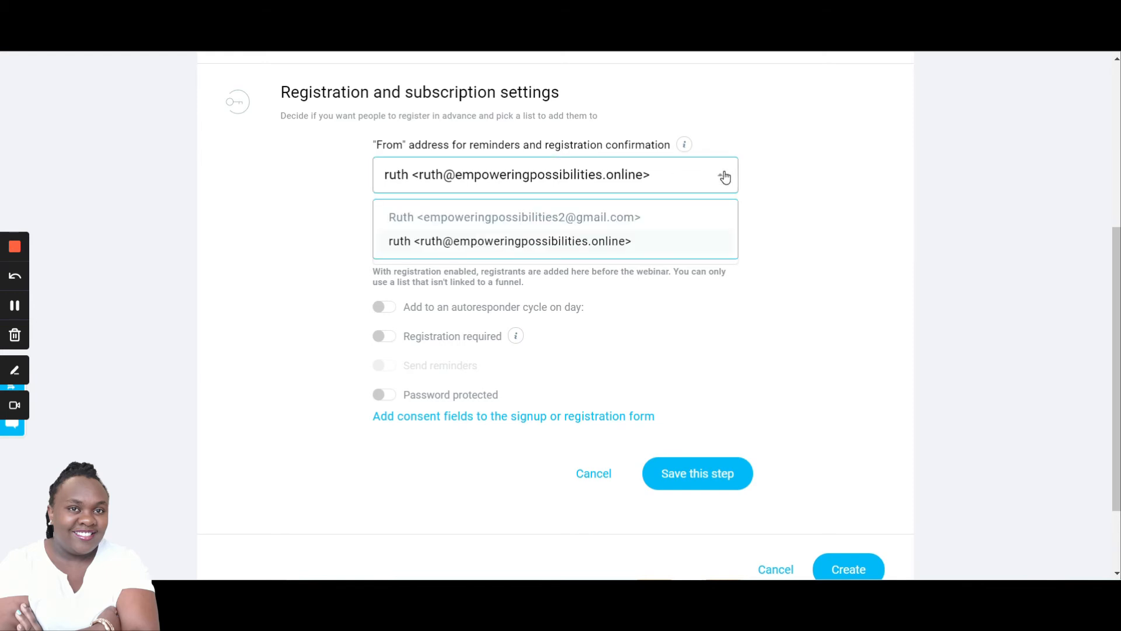
pyautogui.click(762, 121)
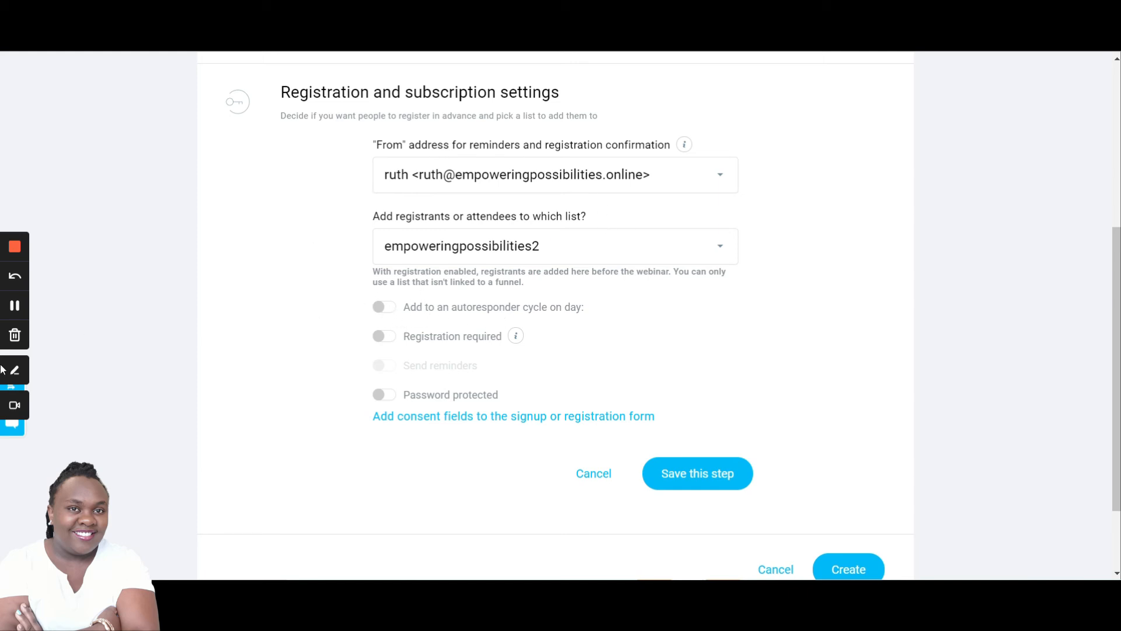
# - Turn on Registration required and Send reminders, selecting all reminder times
pyautogui.click(409, 336)
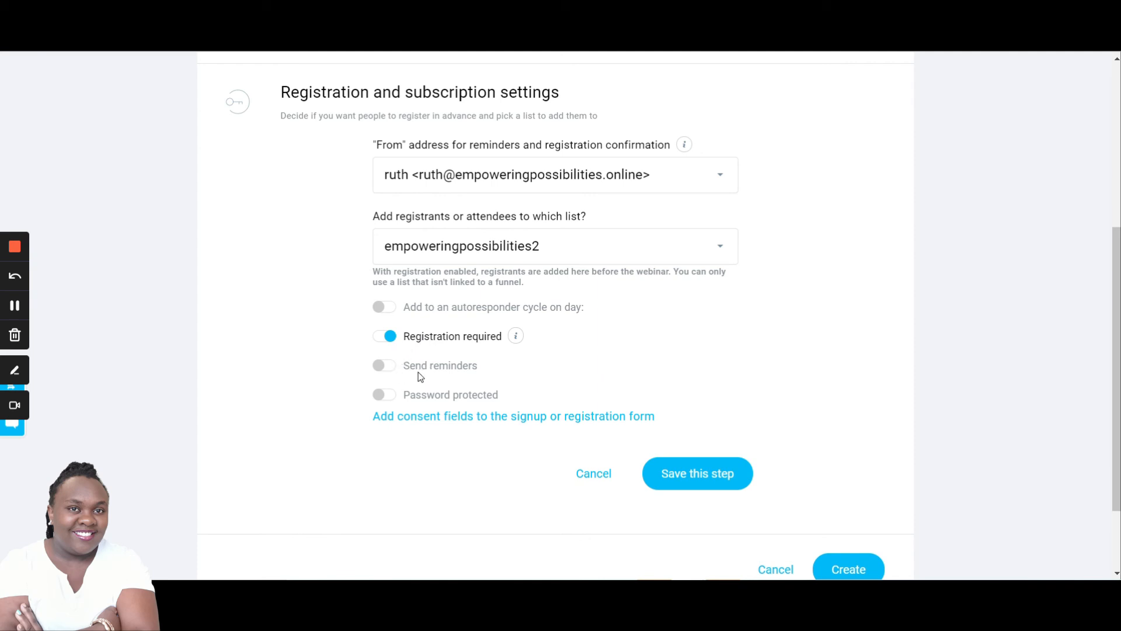
pyautogui.click(382, 368)
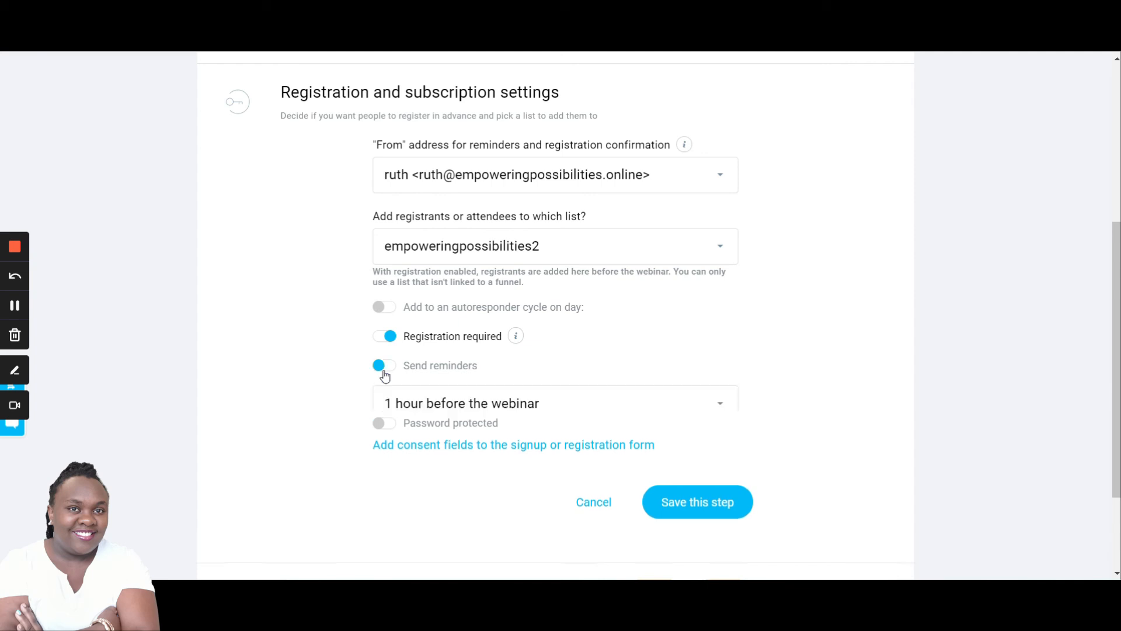
pyautogui.click(718, 404)
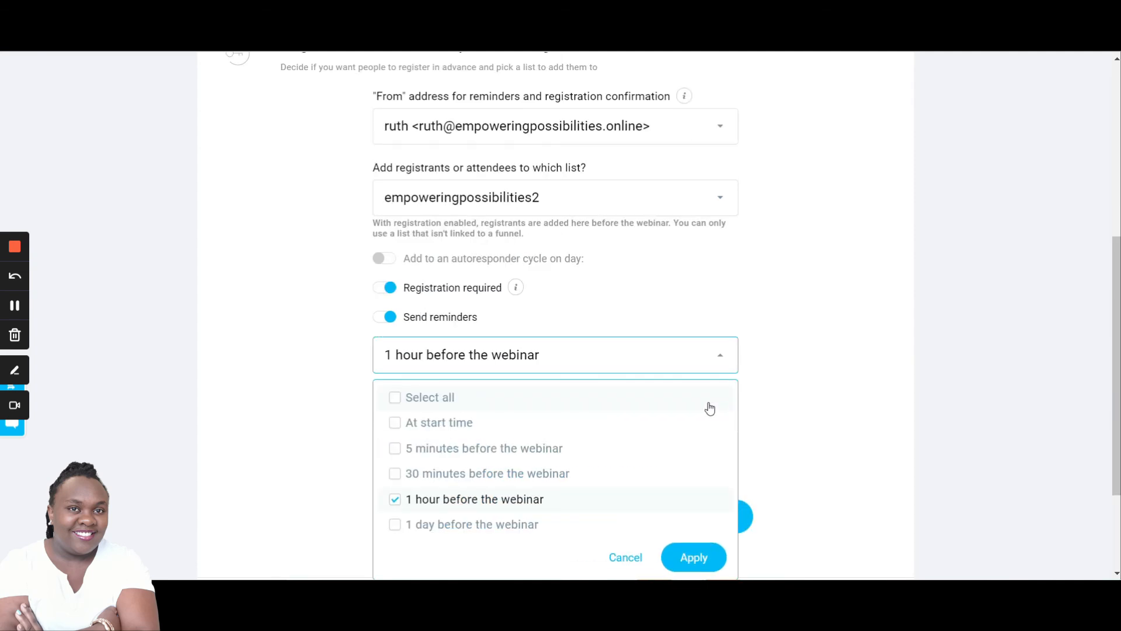
pyautogui.click(394, 403)
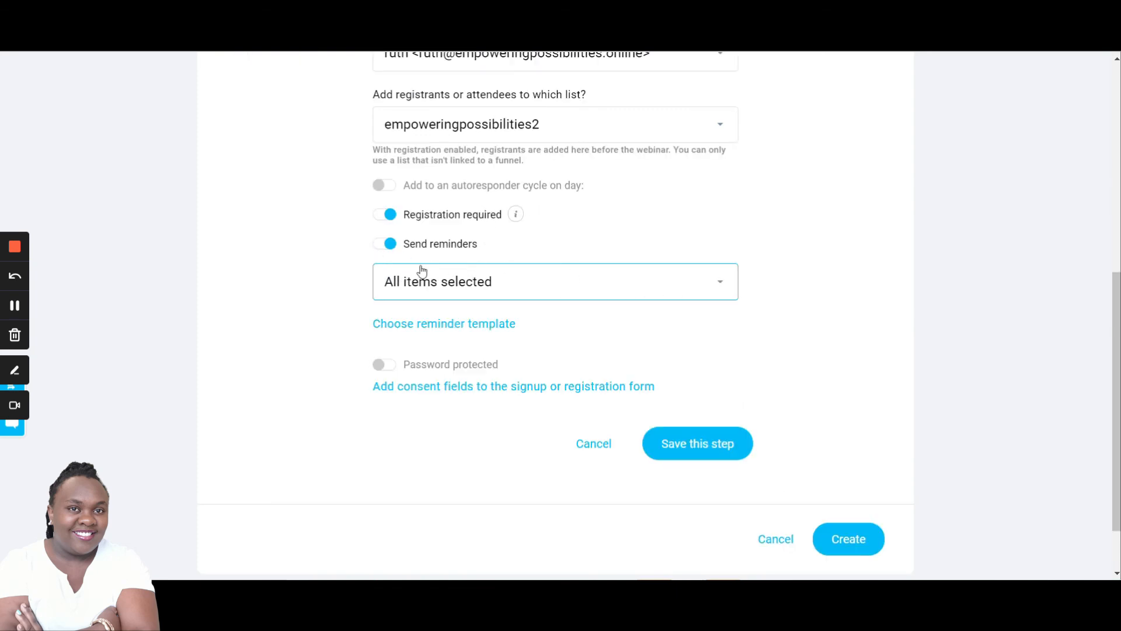
# - Choose Template 2 as the reminder template, leaving password protection off
pyautogui.click(439, 325)
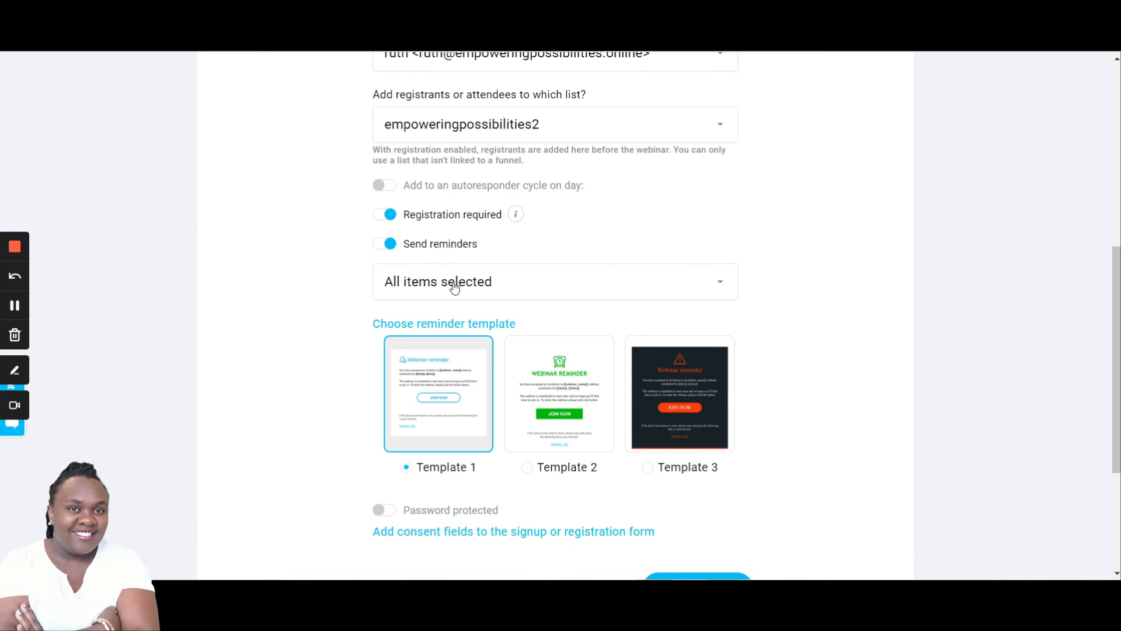
pyautogui.click(564, 390)
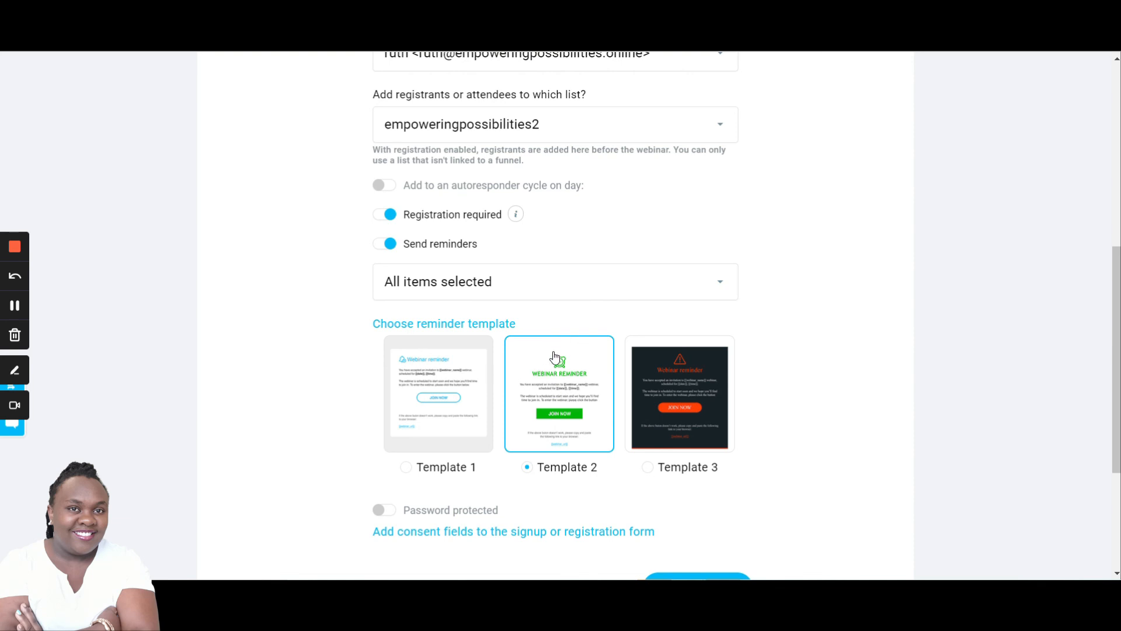
pyautogui.scroll(-1, 573, 422)
pyautogui.scroll(-1, 572, 422)
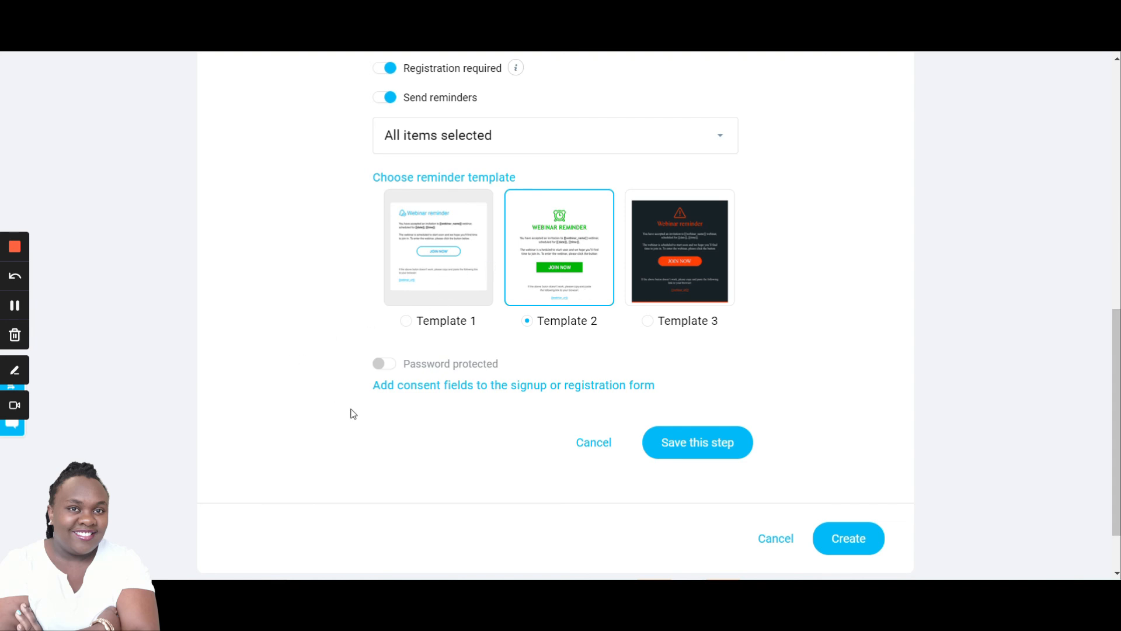
pyautogui.click(384, 366)
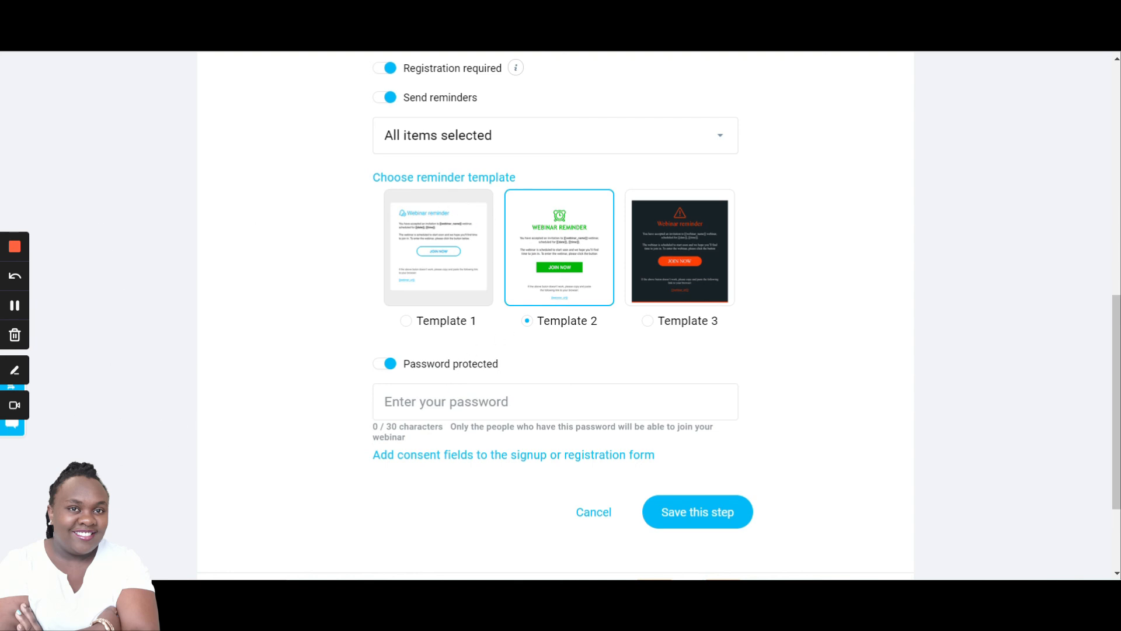
pyautogui.click(387, 368)
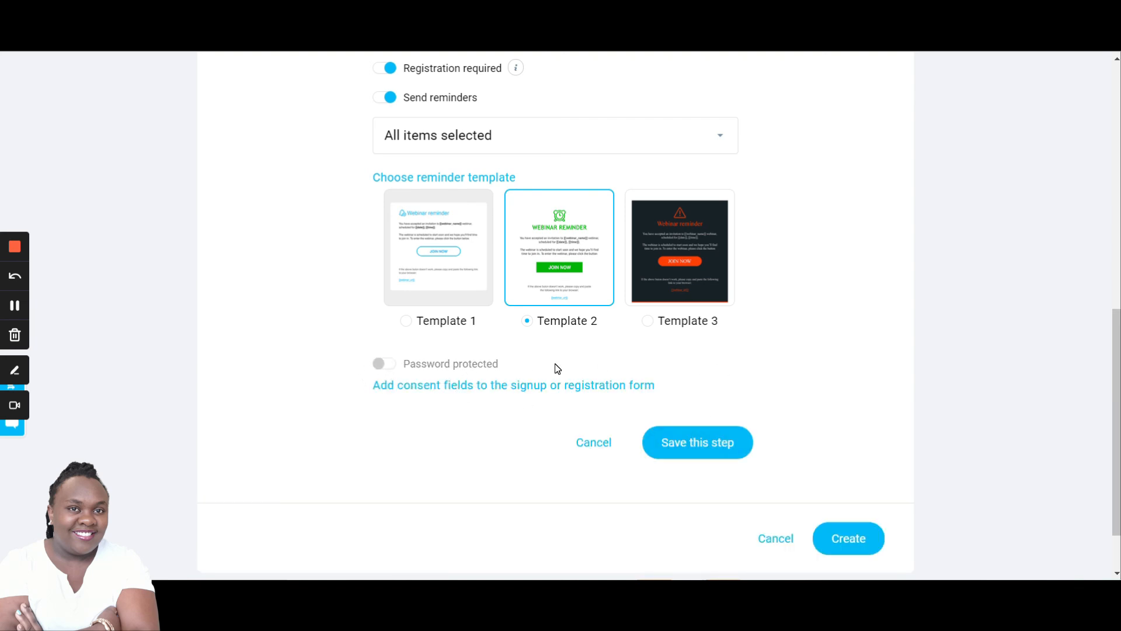
# - Save the registration settings step and create the webinar
pyautogui.scroll(1, 729, 172)
pyautogui.scroll(3, 727, 175)
pyautogui.scroll(1, 633, 257)
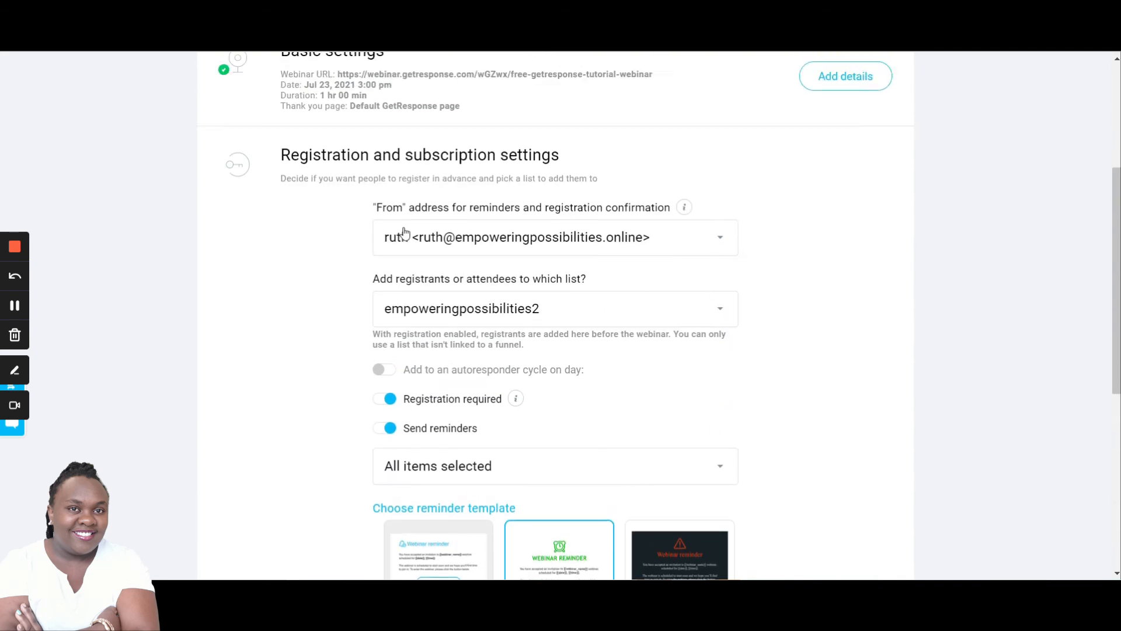
pyautogui.scroll(-1, 426, 234)
pyautogui.scroll(-1, 666, 321)
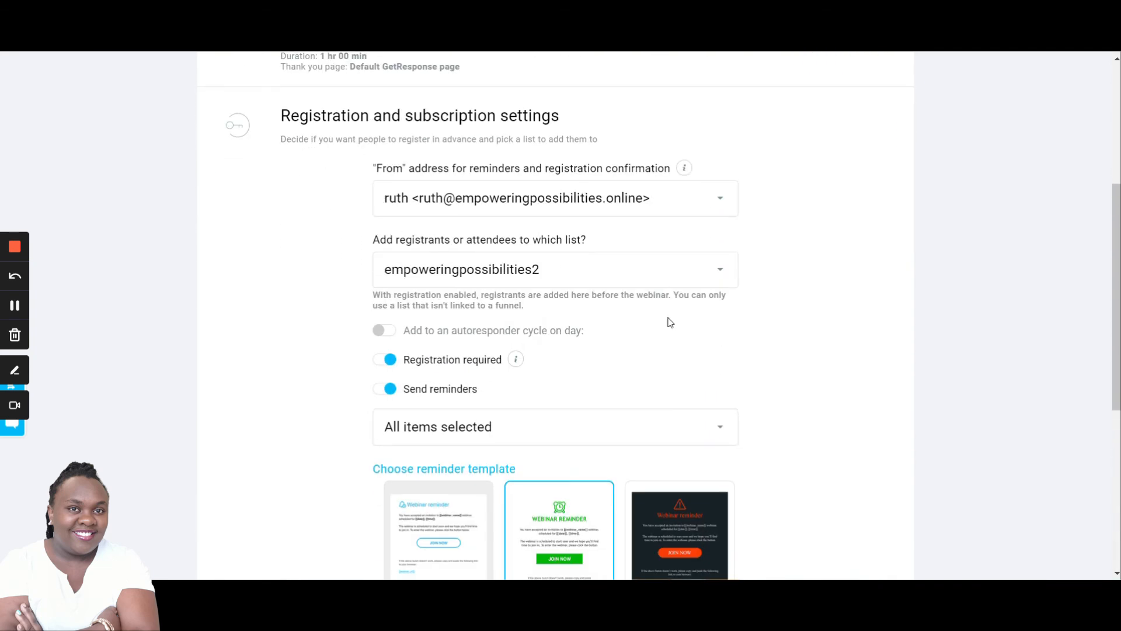
pyautogui.scroll(1, 660, 307)
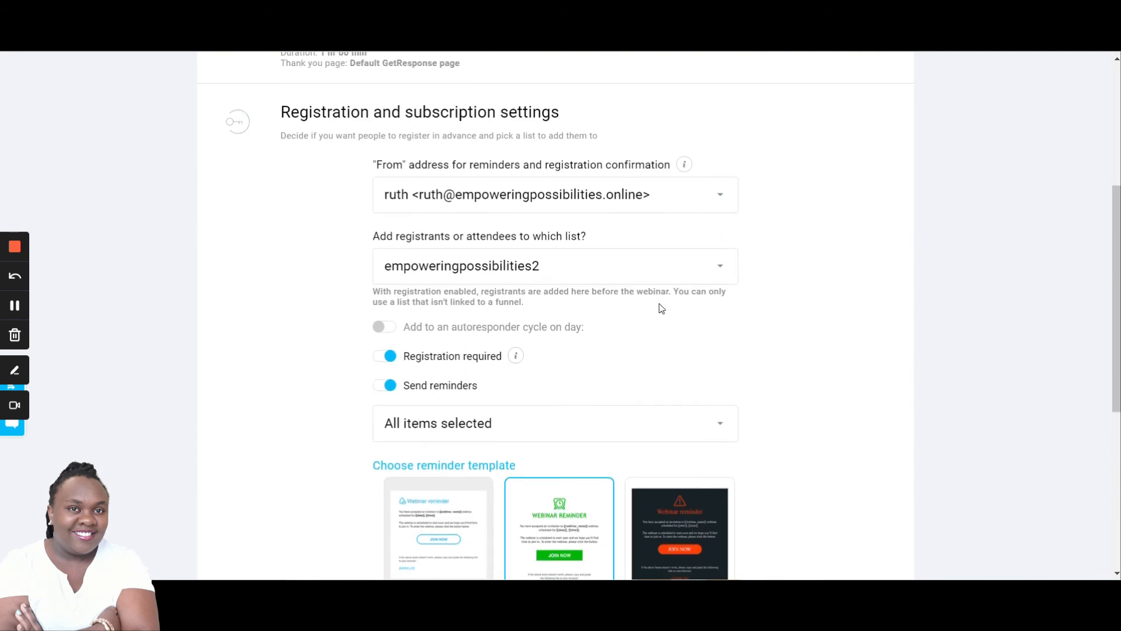
pyautogui.scroll(-3, 660, 306)
pyautogui.scroll(-3, 808, 318)
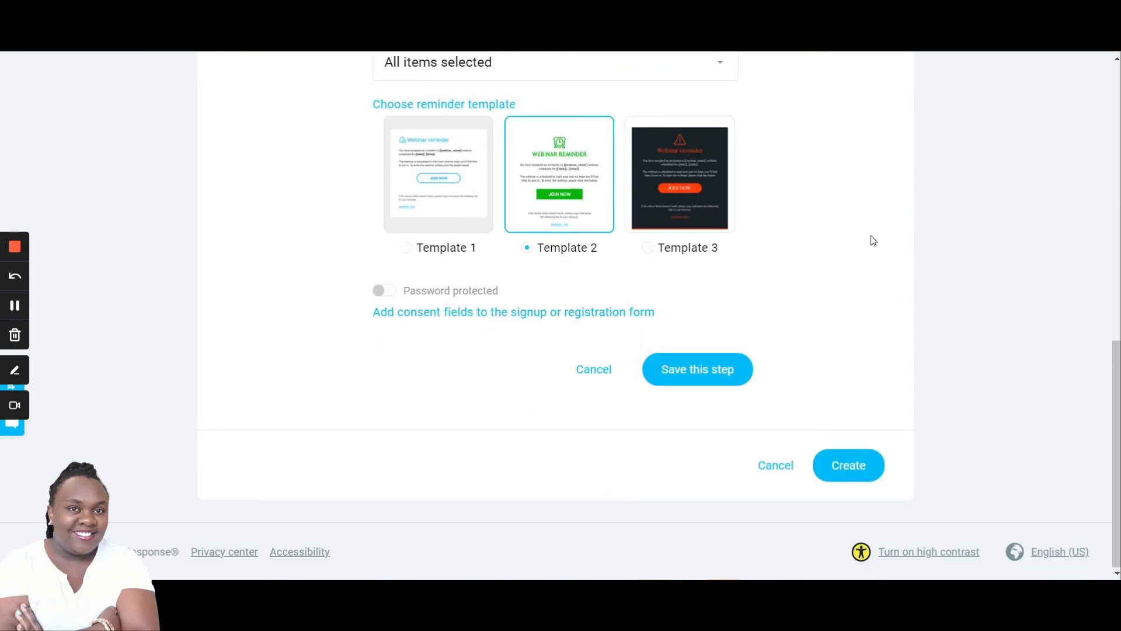
pyautogui.click(687, 368)
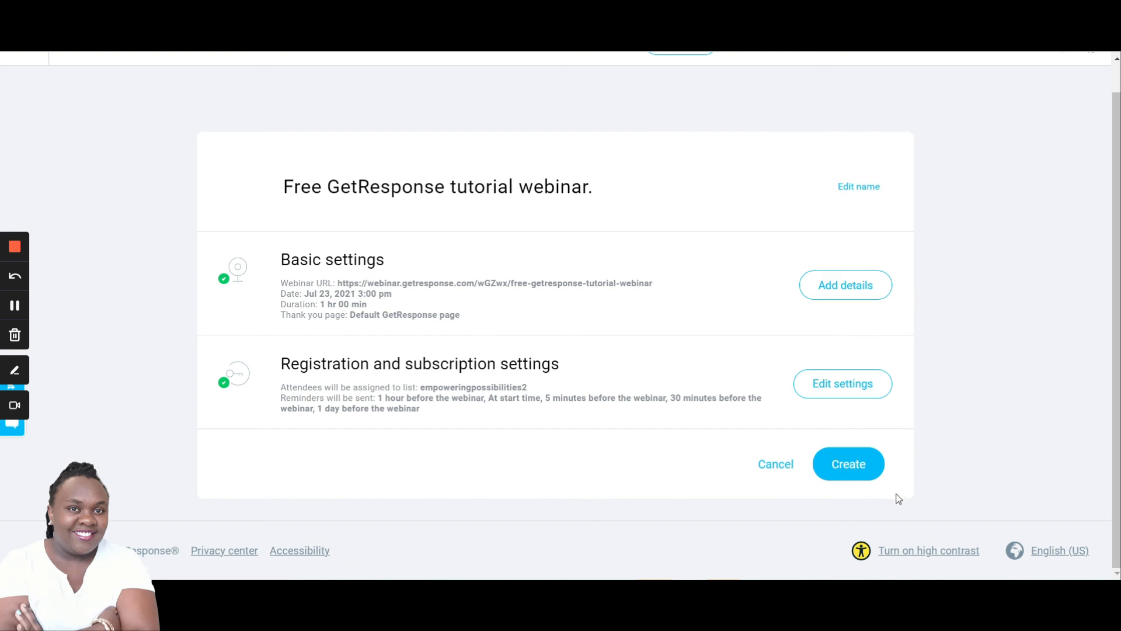
pyautogui.click(845, 473)
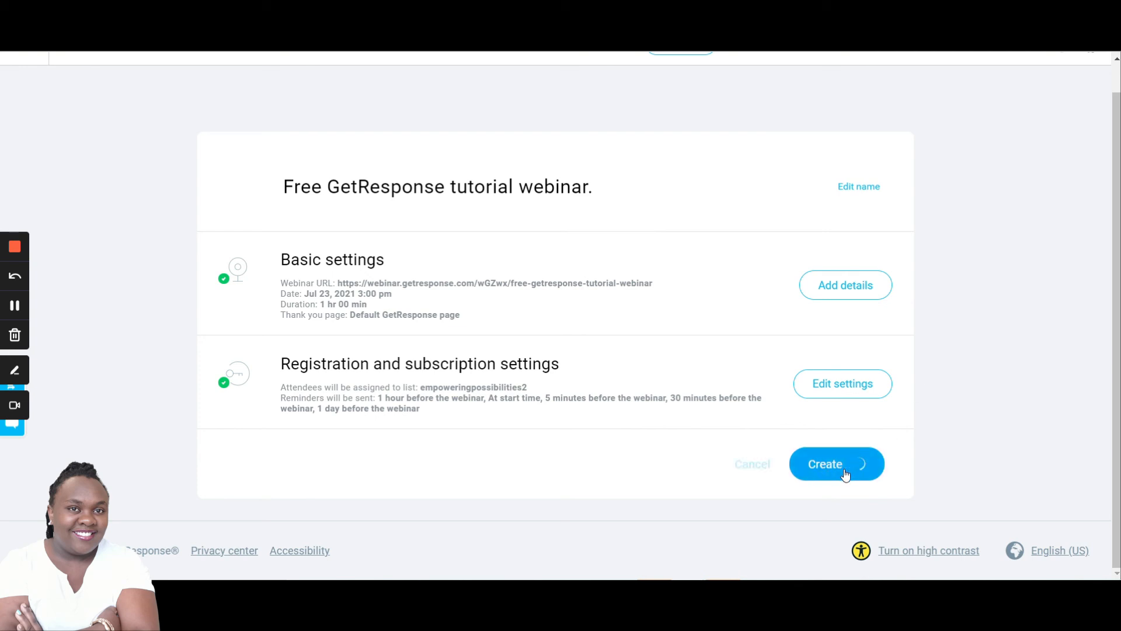